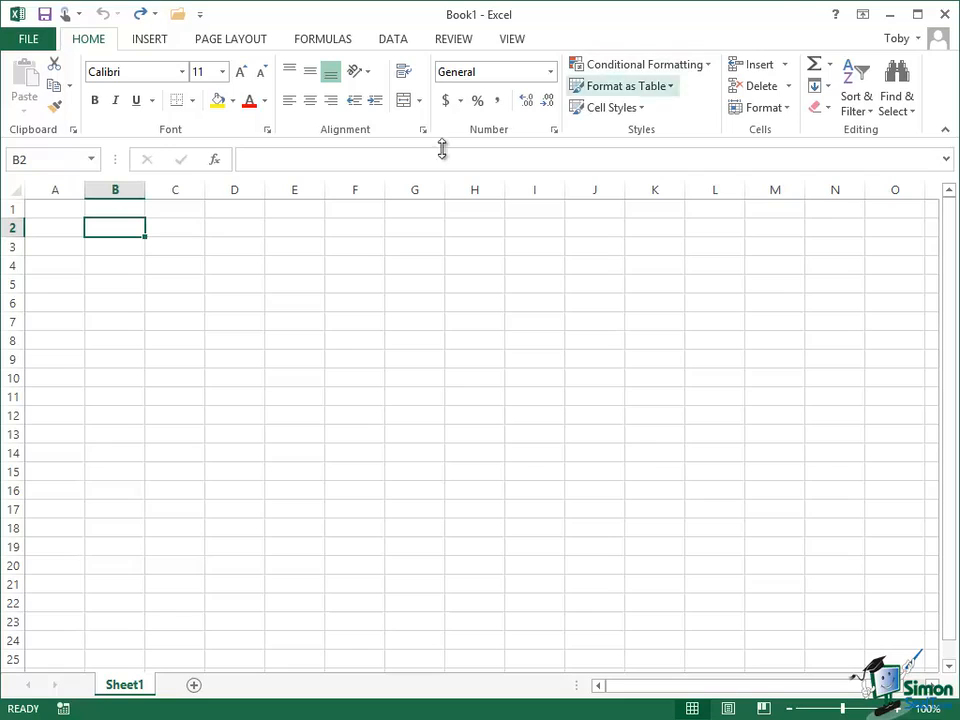
Widen column B to roughly double its width and enter the heading Purchase Price in B2.
left_click_drag(146, 189, 215, 197)
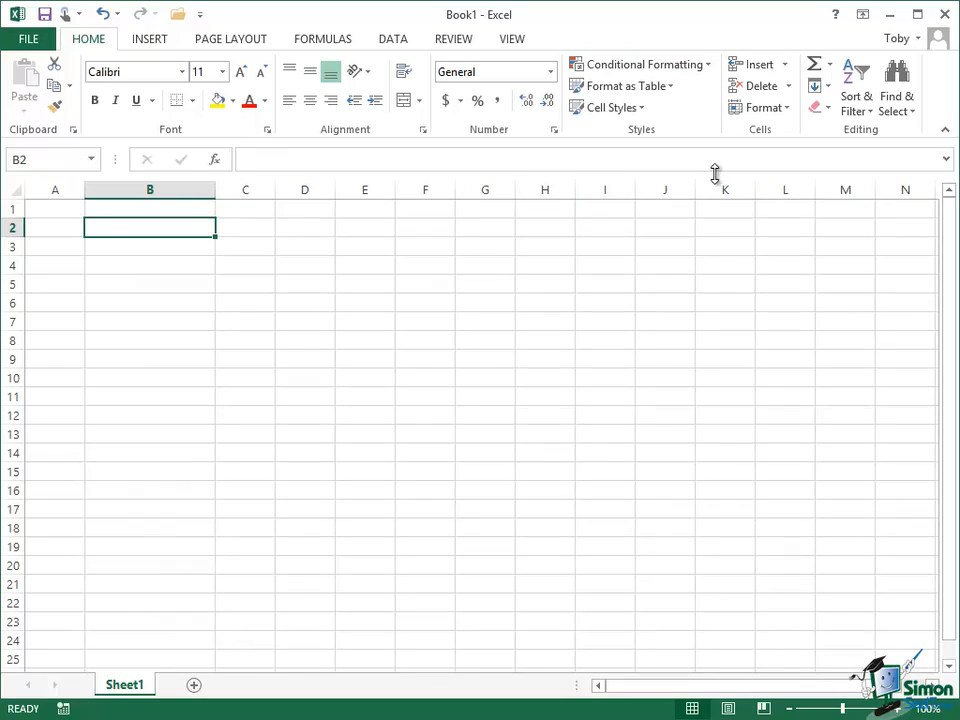
type("Purch")
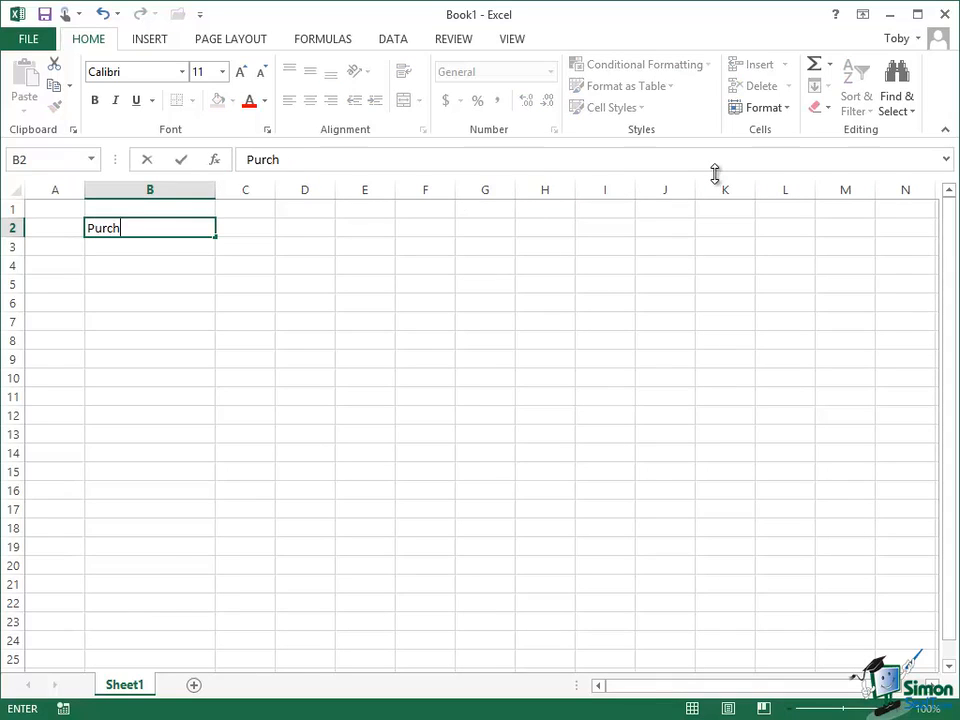
type("ase Price")
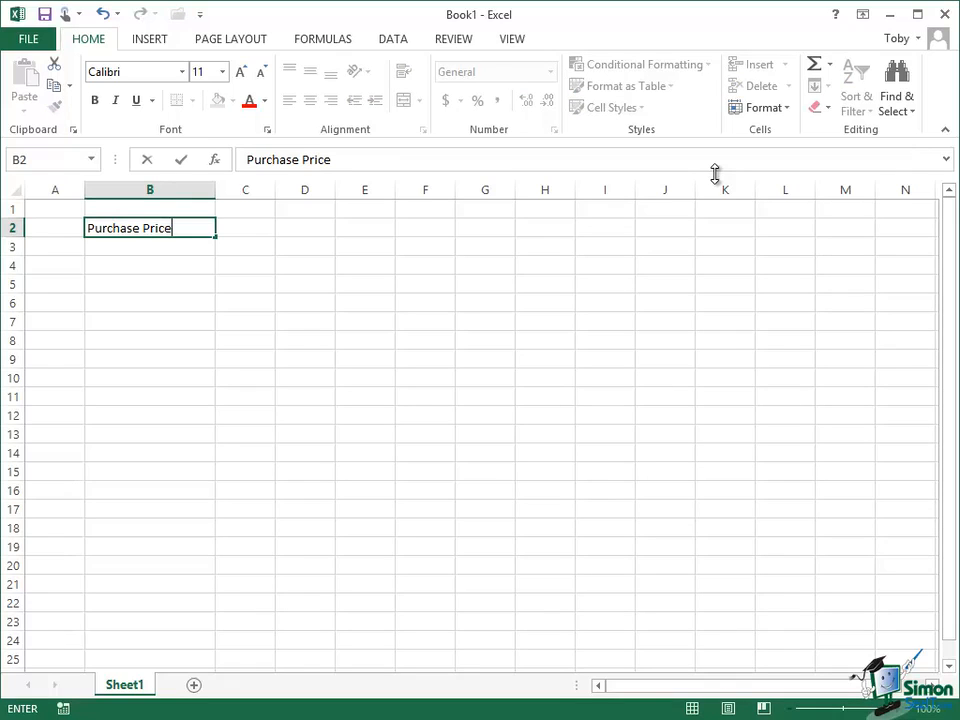
left_click(181, 163)
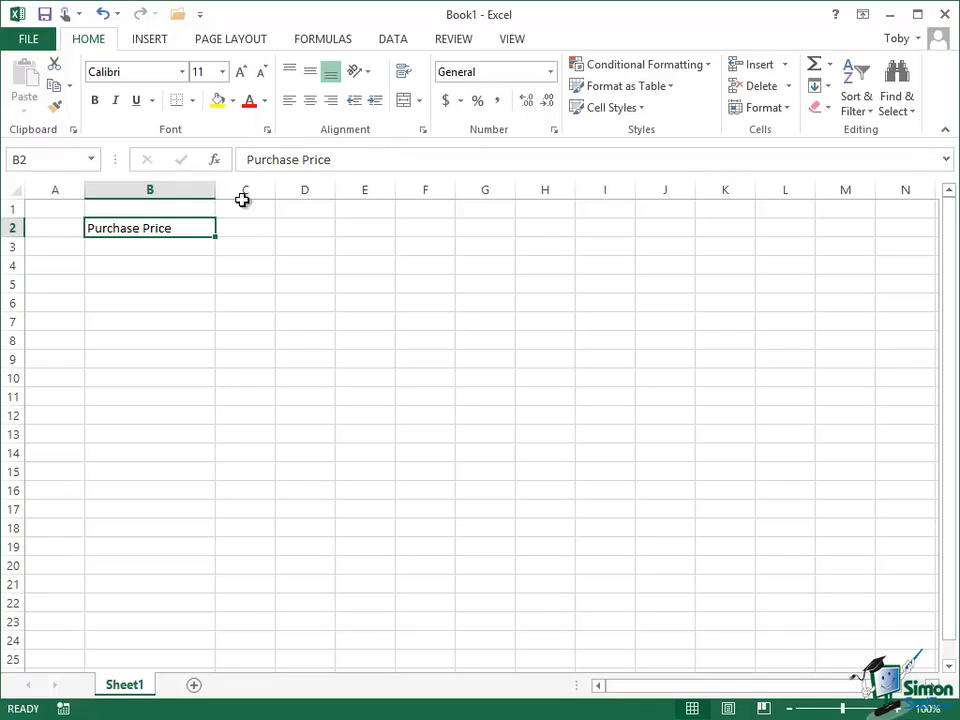
Widen column C to roughly double its width and enter the heading Interest Rate in C2.
left_click_drag(275, 189, 330, 191)
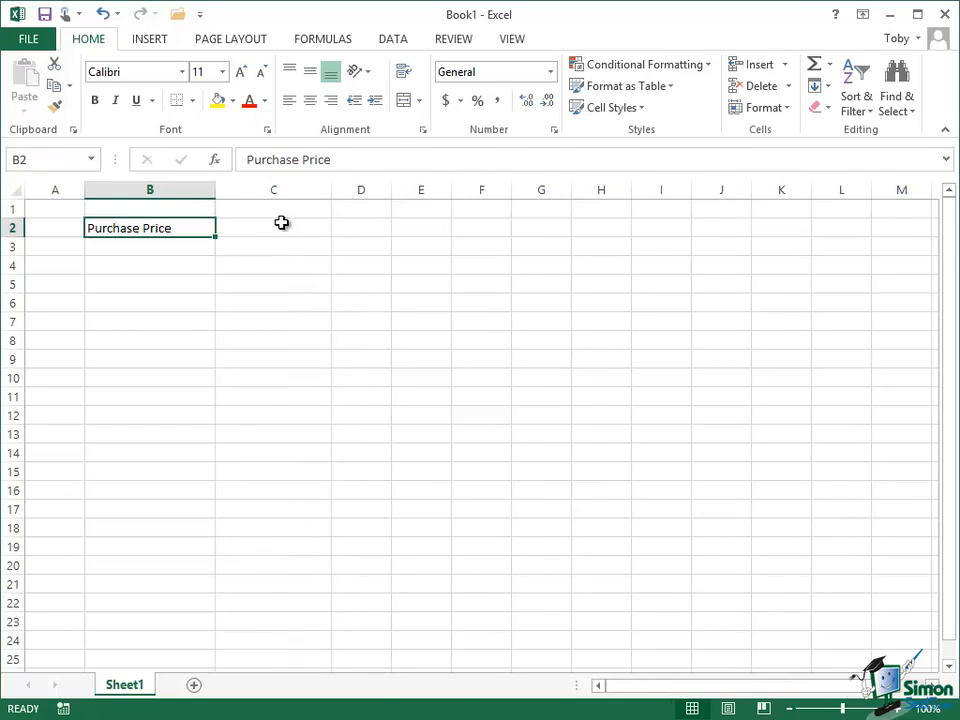
left_click(276, 226)
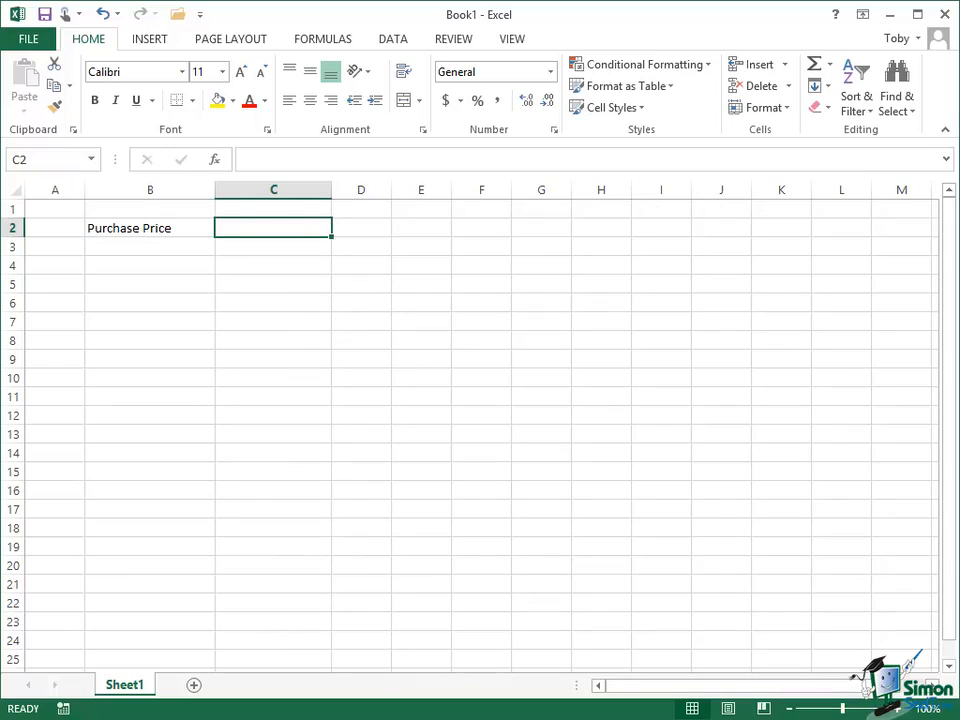
type("In")
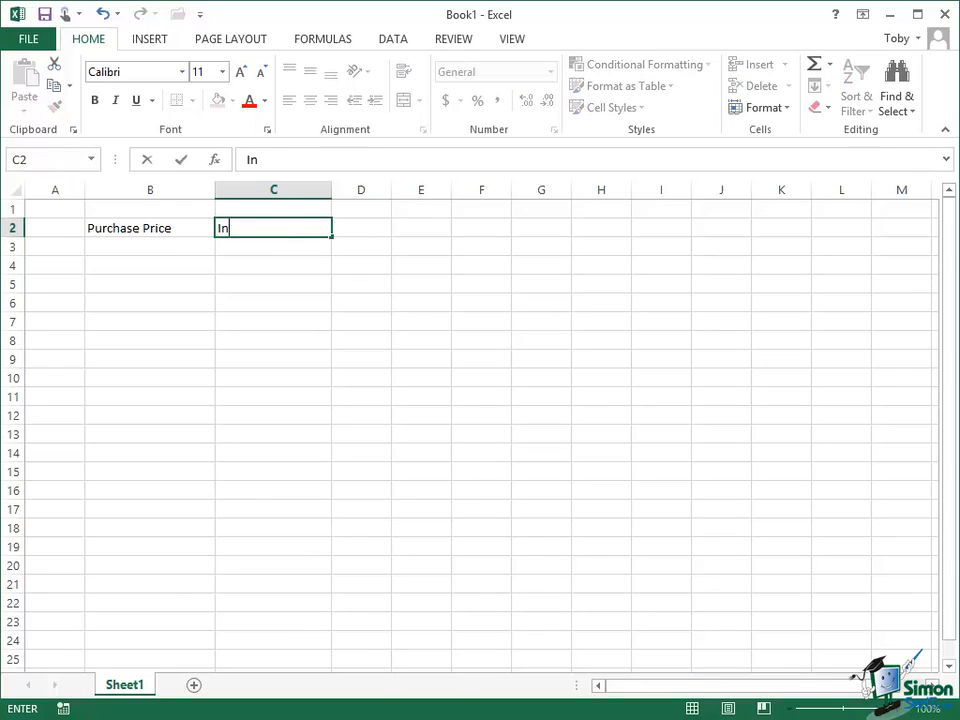
type("terest Rate")
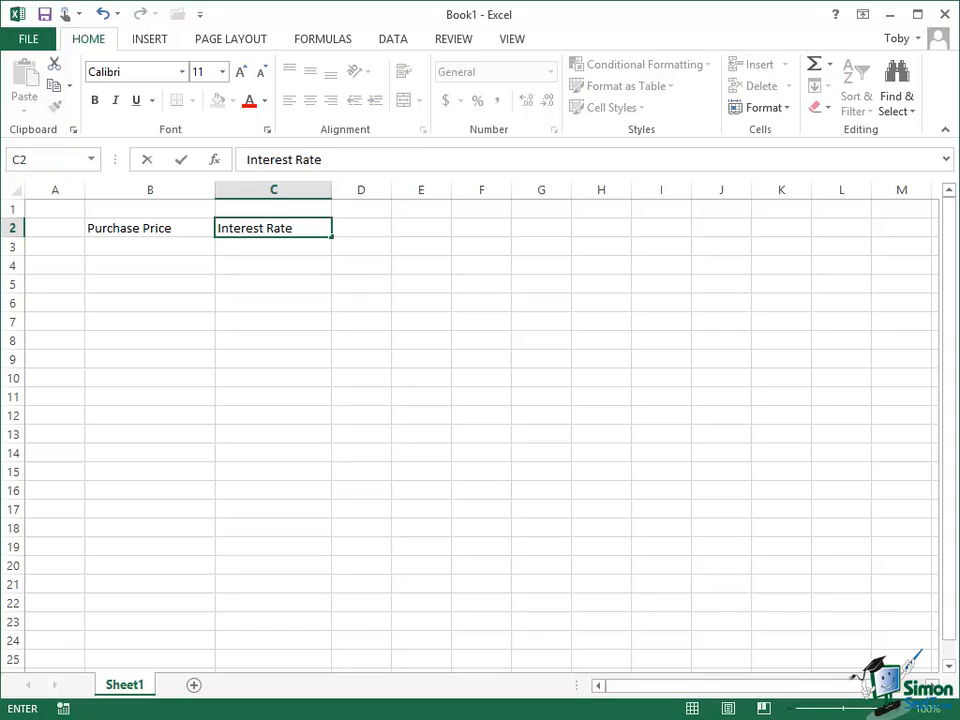
left_click(182, 162)
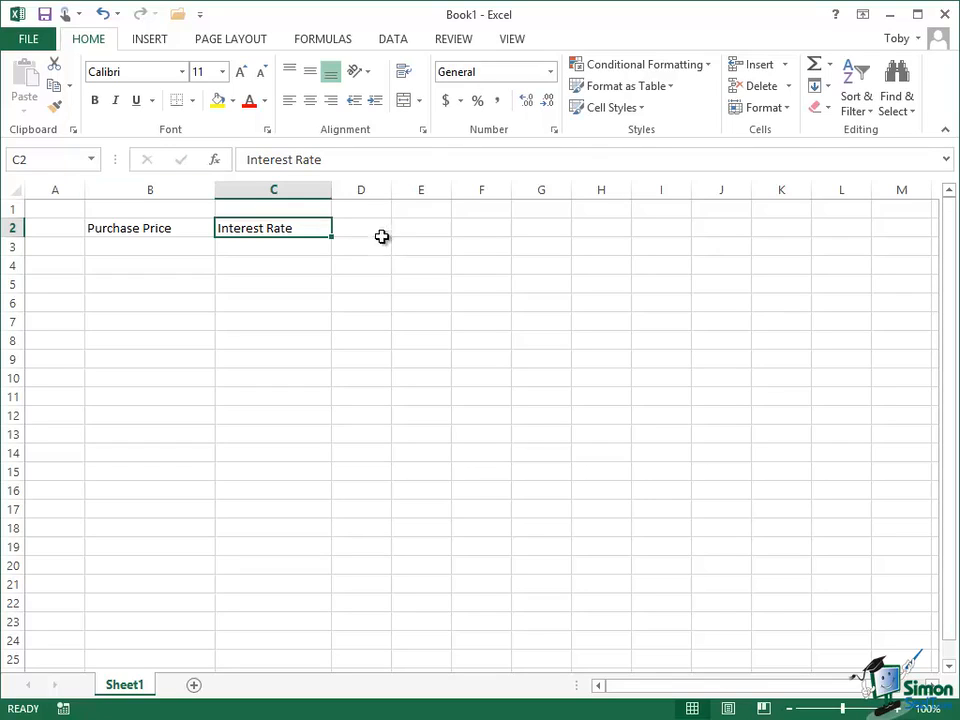
Widen column D to about the width of column C and enter the heading Duration (years) in D2.
left_click_drag(390, 193, 447, 194)
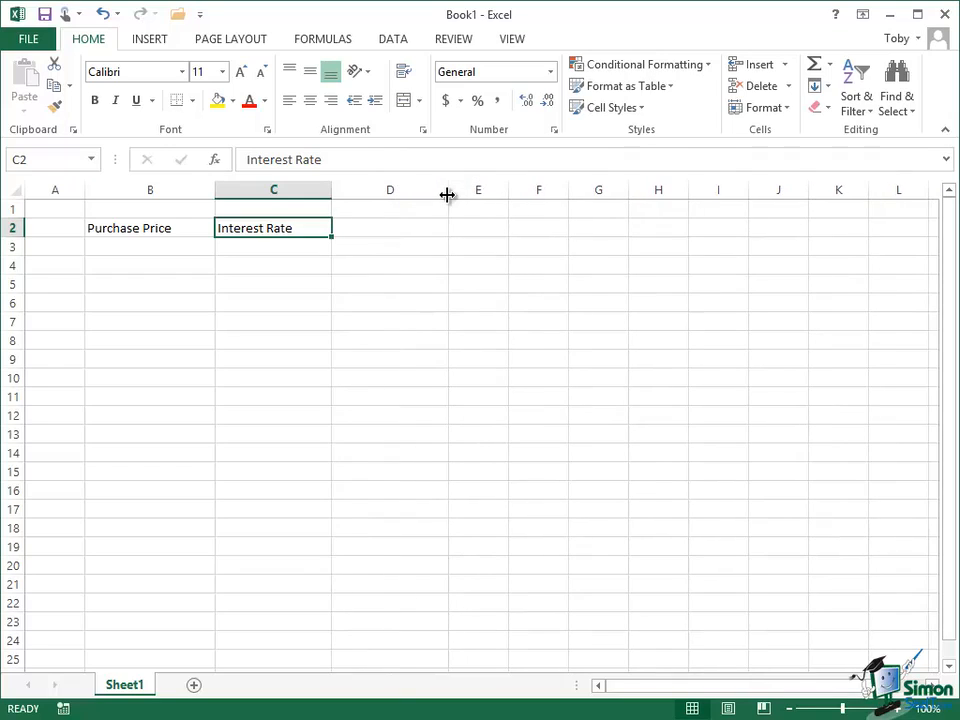
left_click(377, 229)
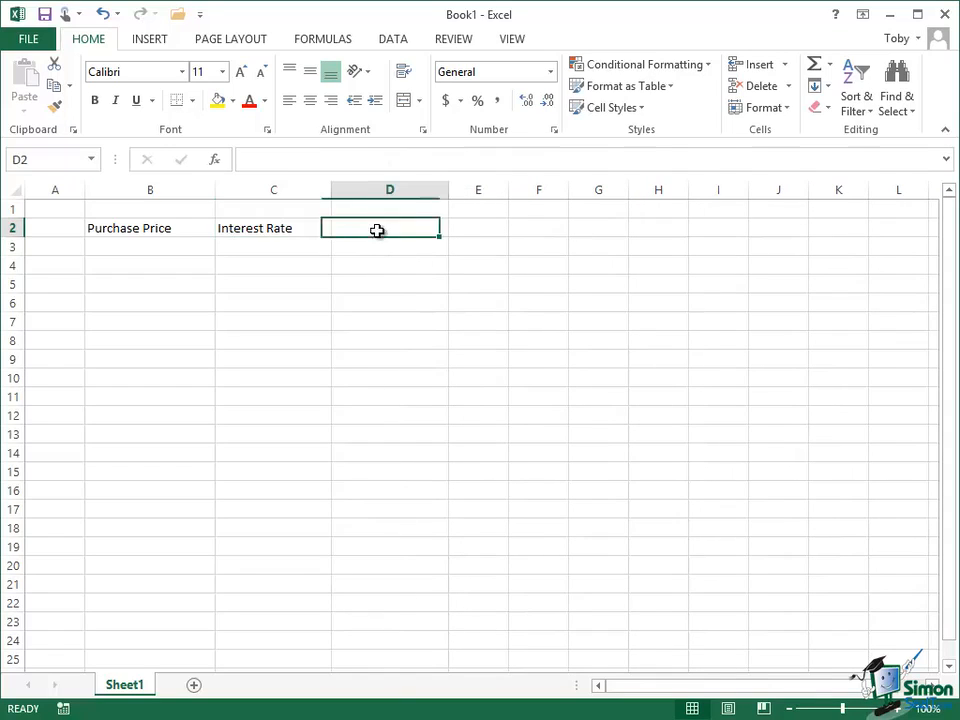
type("Du")
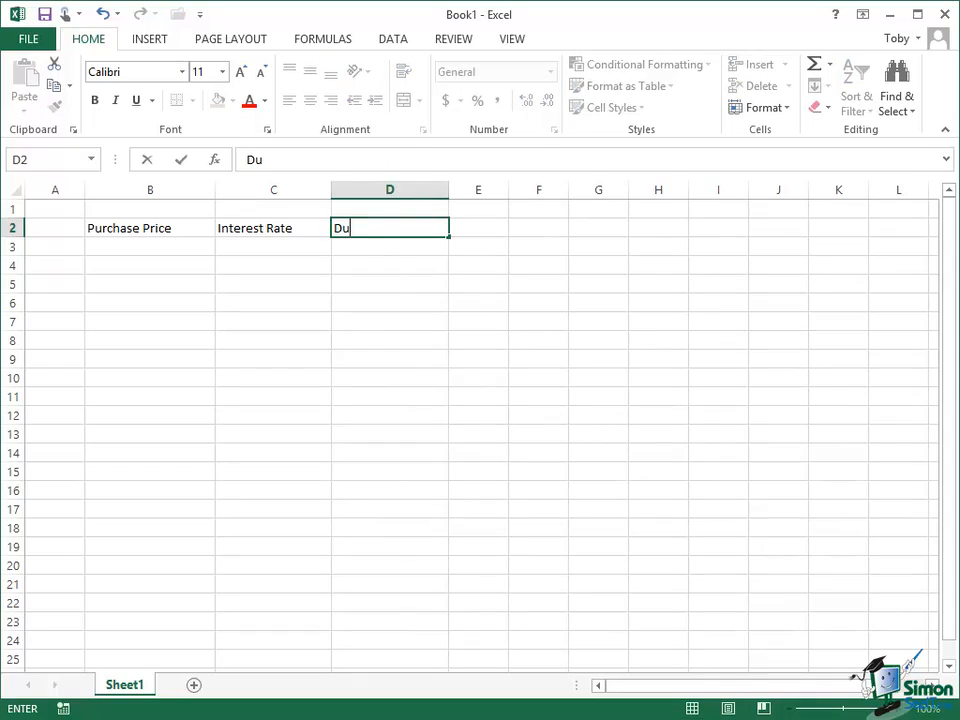
type("ration (years)")
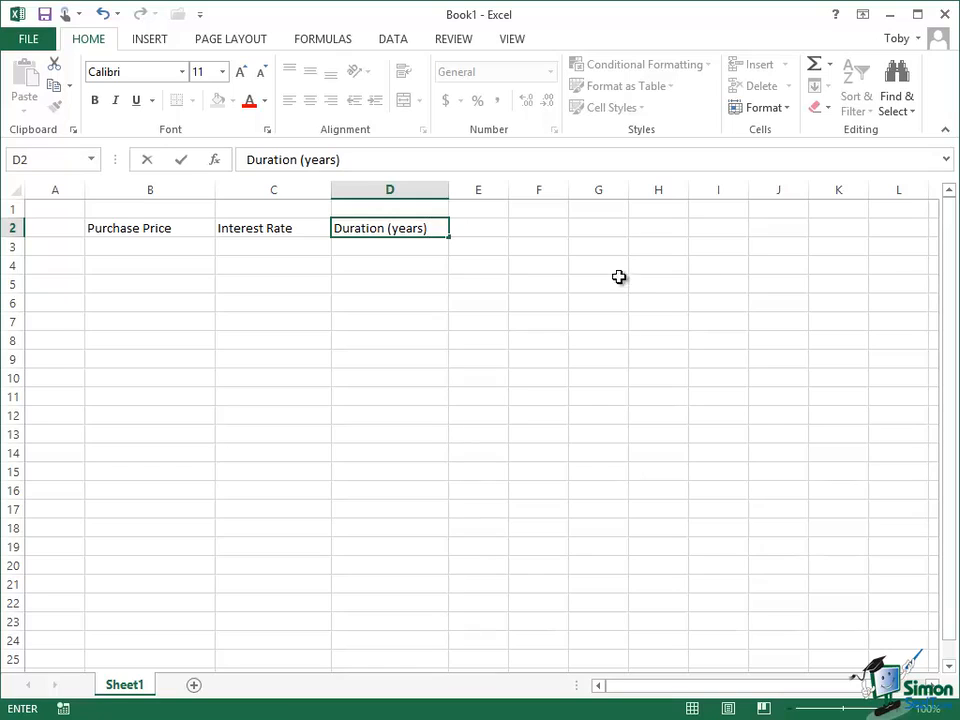
left_click(182, 160)
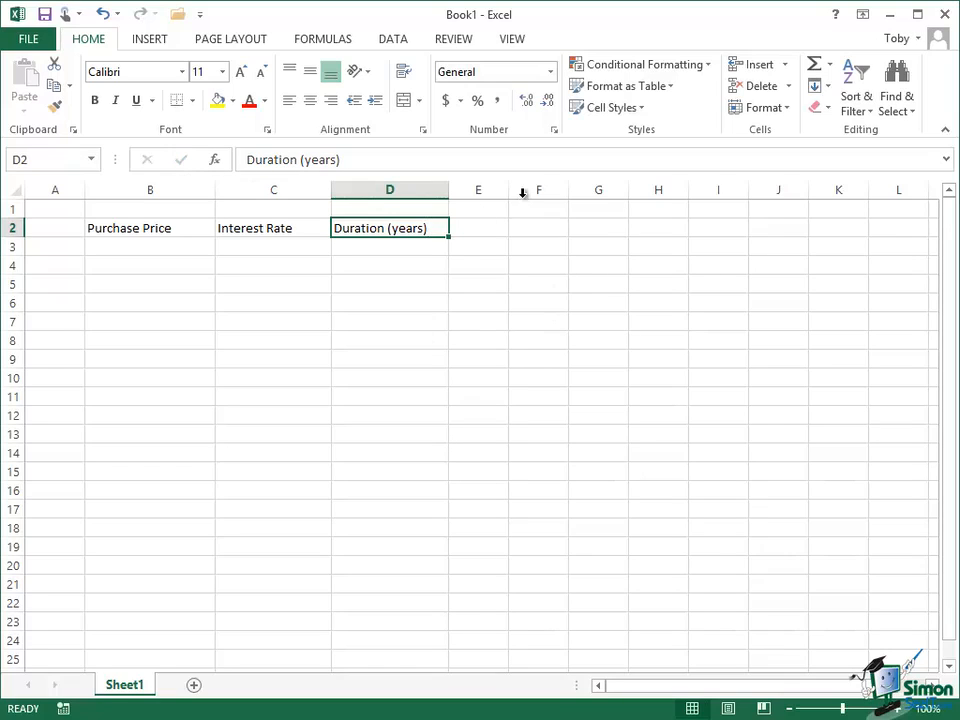
Widen columns E and F, entering the headings Payments/year in E2 and Payment amount in F2.
left_click_drag(510, 193, 580, 197)
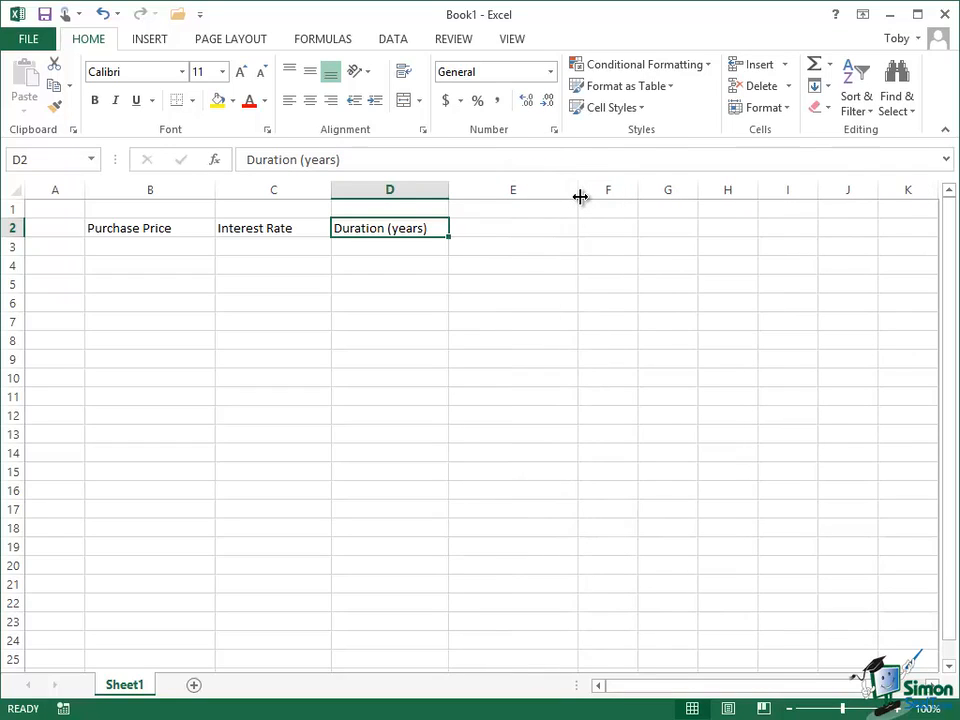
left_click(501, 227)
type("Pa")
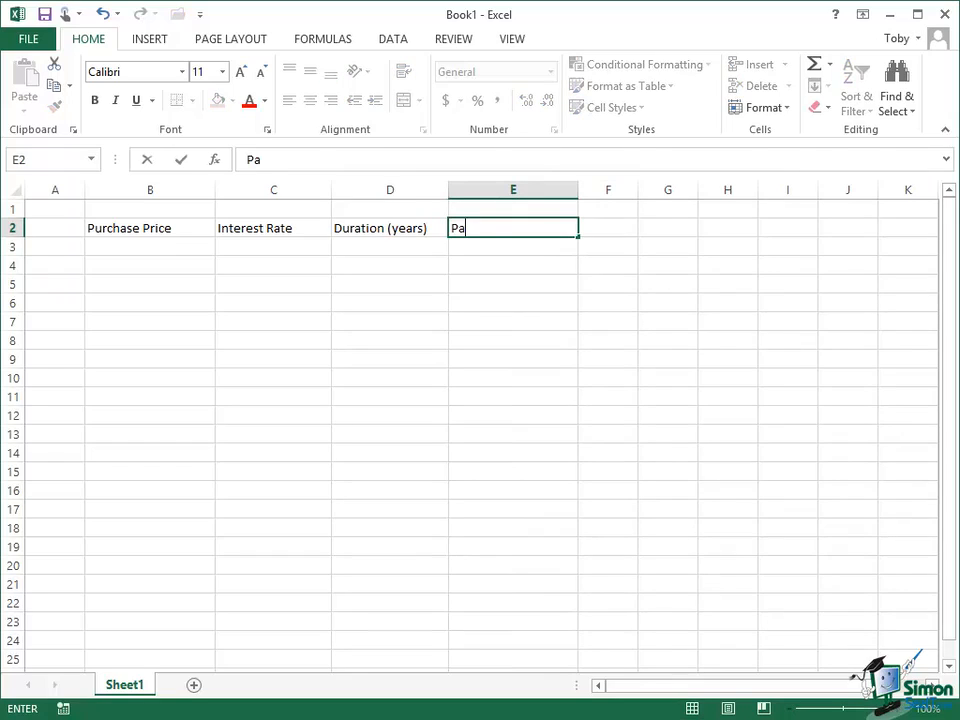
type("yments/year")
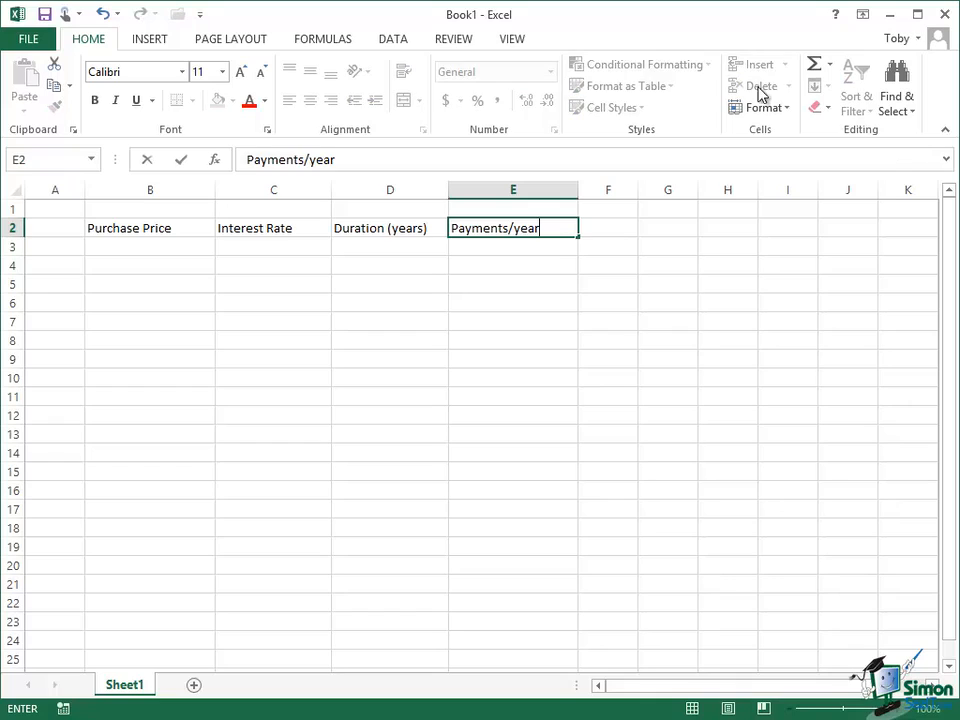
left_click(183, 161)
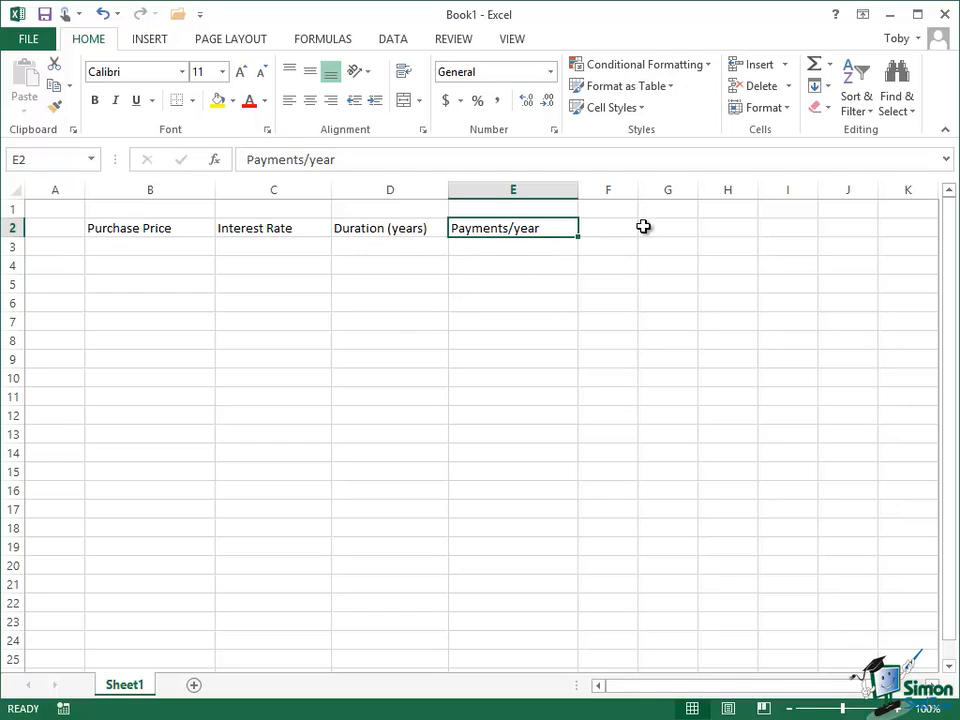
left_click_drag(637, 189, 714, 191)
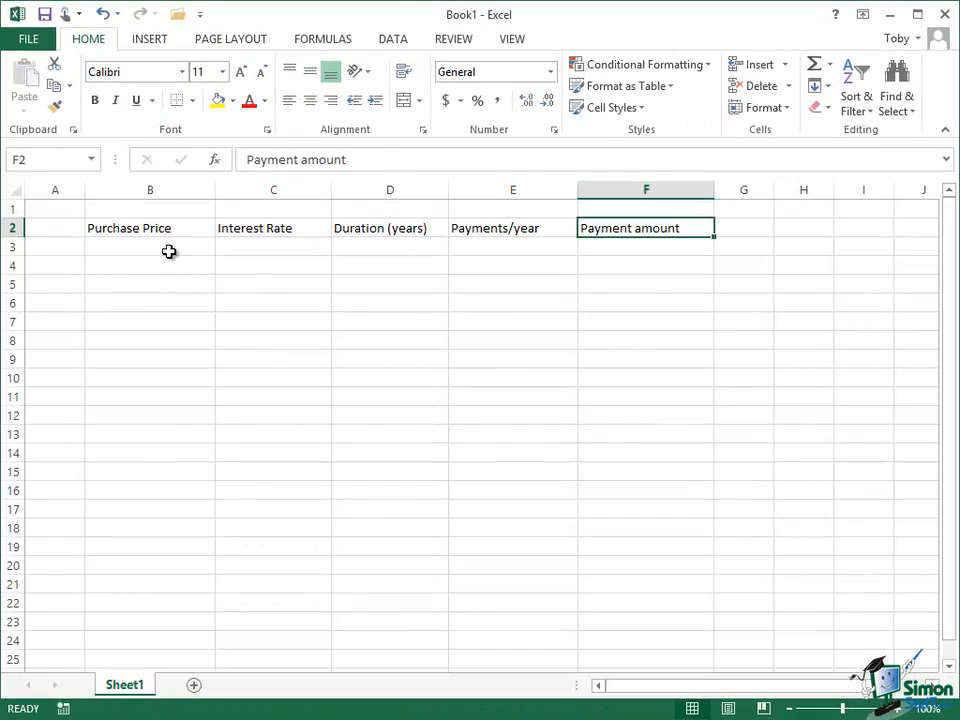
Enter a purchase price of 300000 in B3 and an interest rate of 4 in C3.
left_click(167, 248)
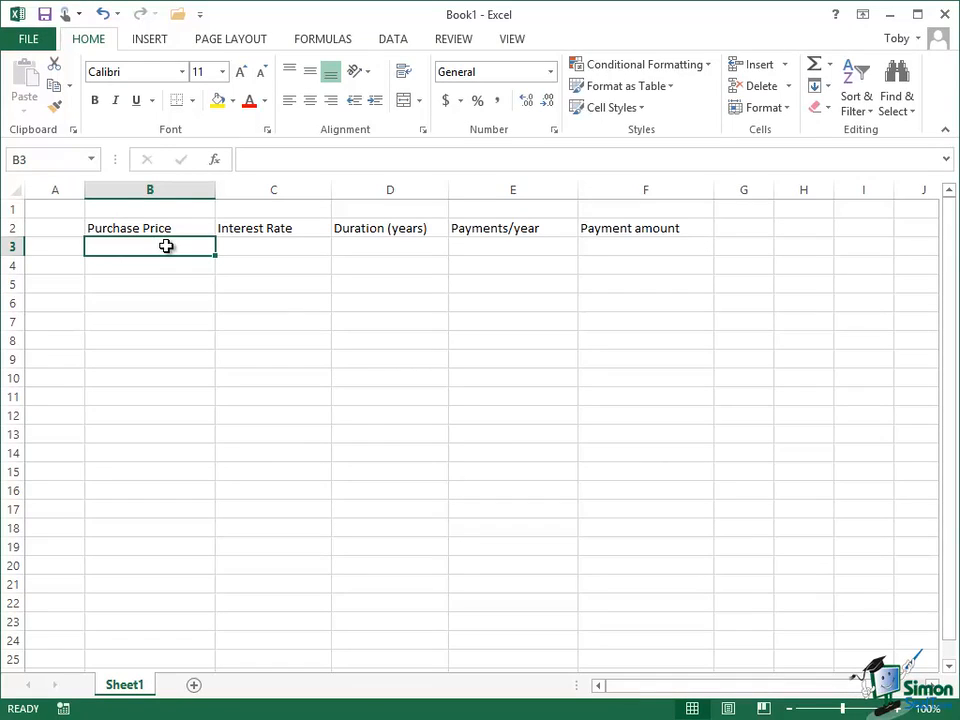
type("300000")
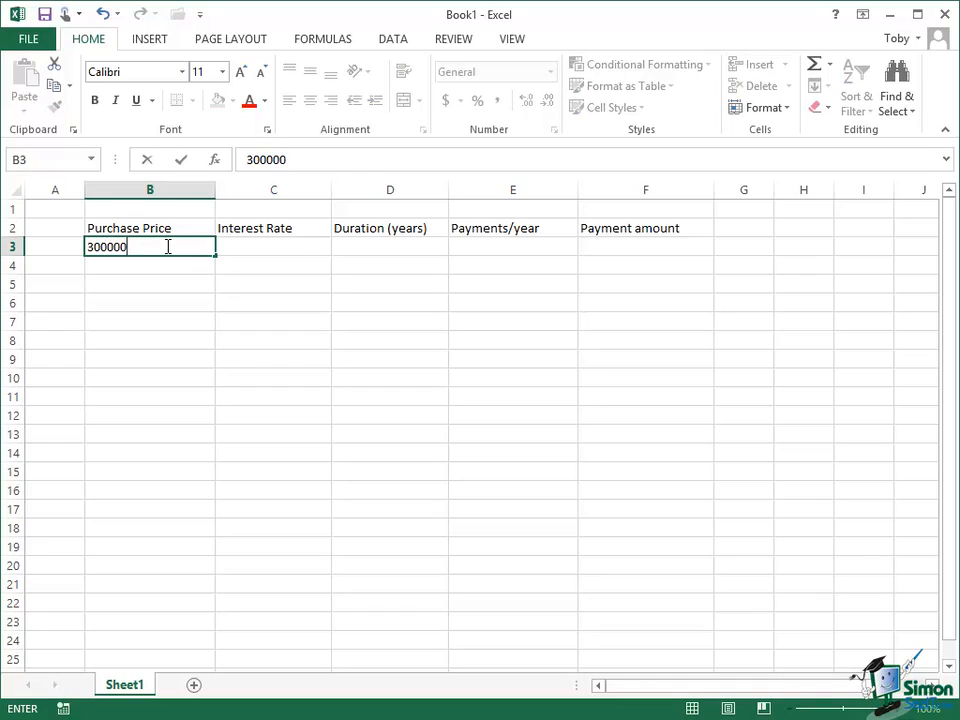
left_click(182, 160)
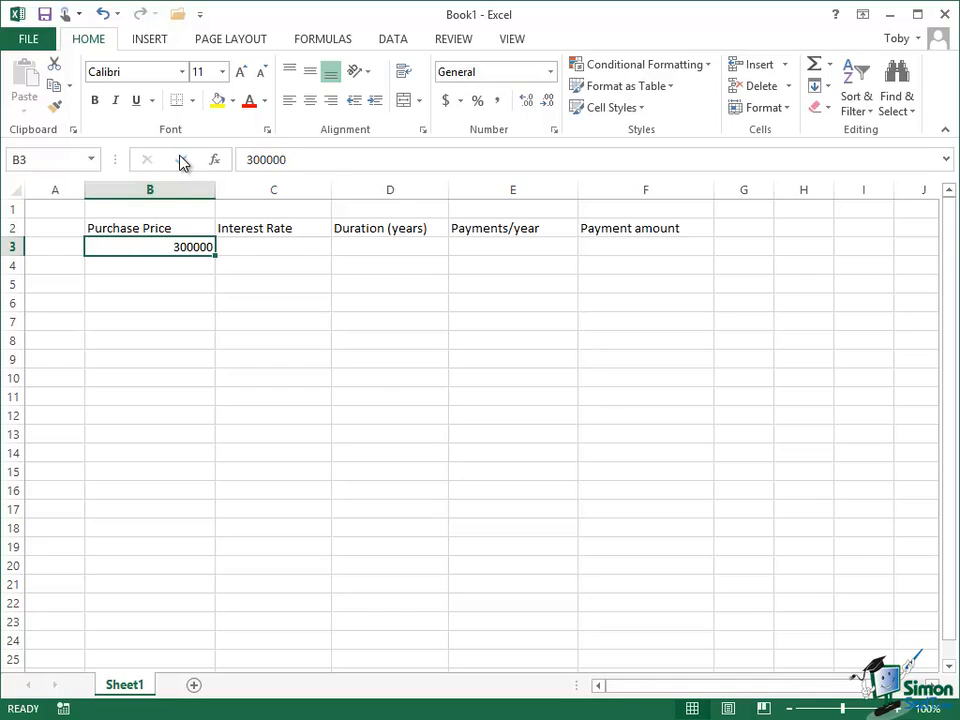
left_click(312, 247)
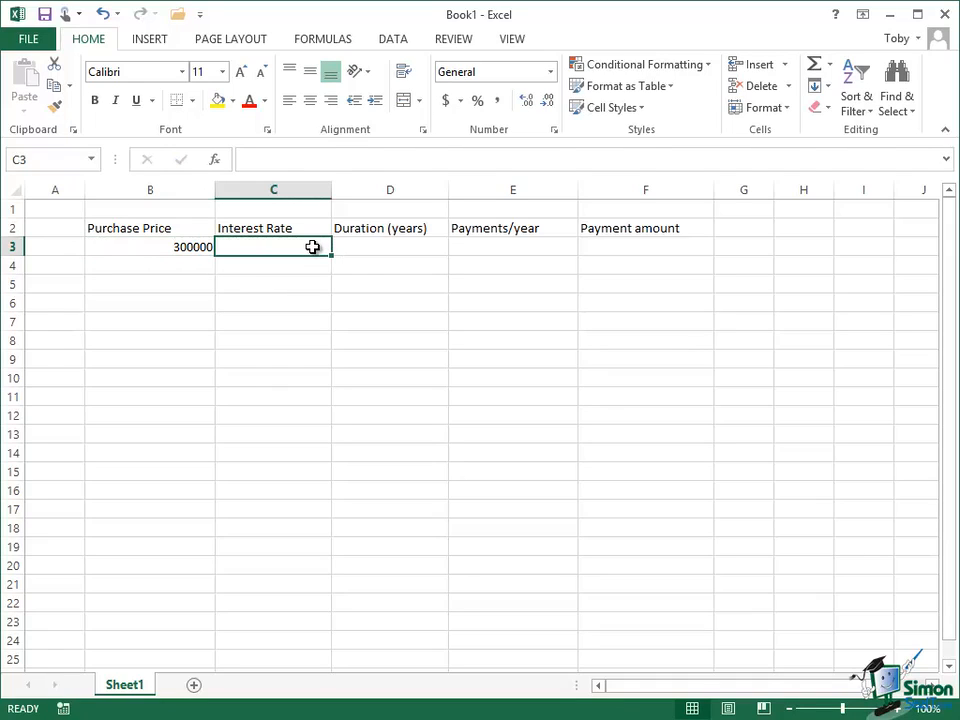
type("4")
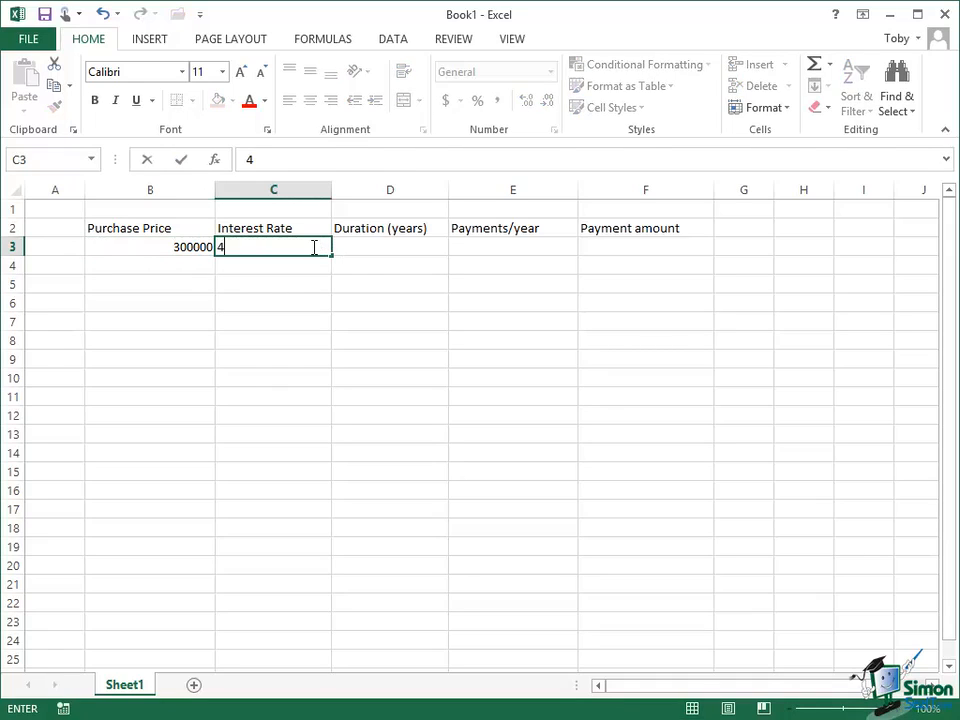
Enter a duration of 30 years in D3 and 12 payments per year in E3.
left_click(416, 244)
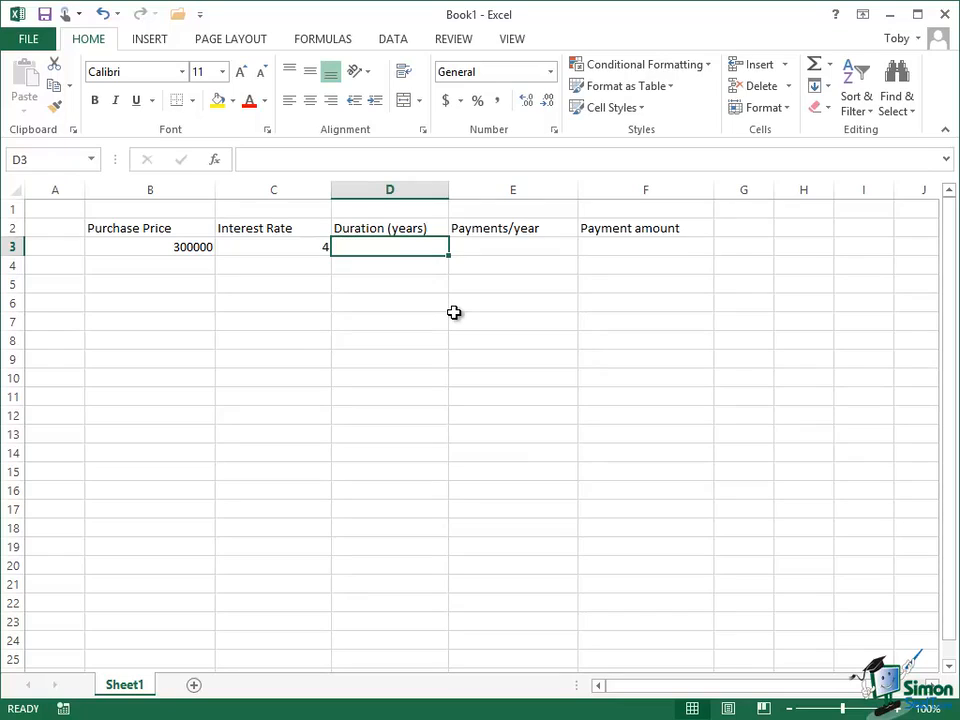
type("30")
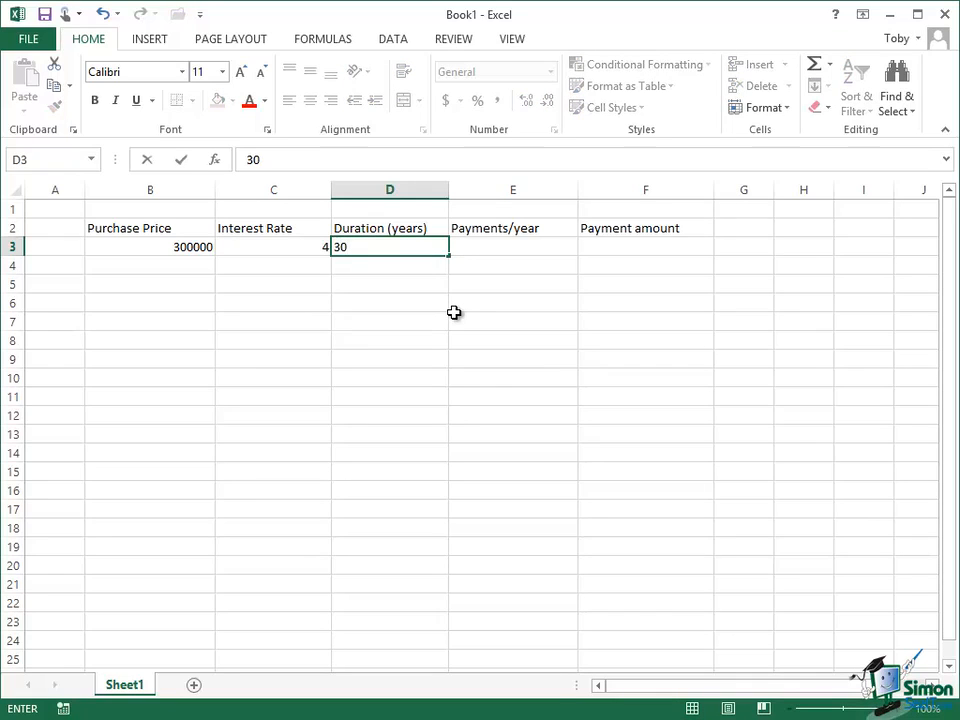
left_click(548, 249)
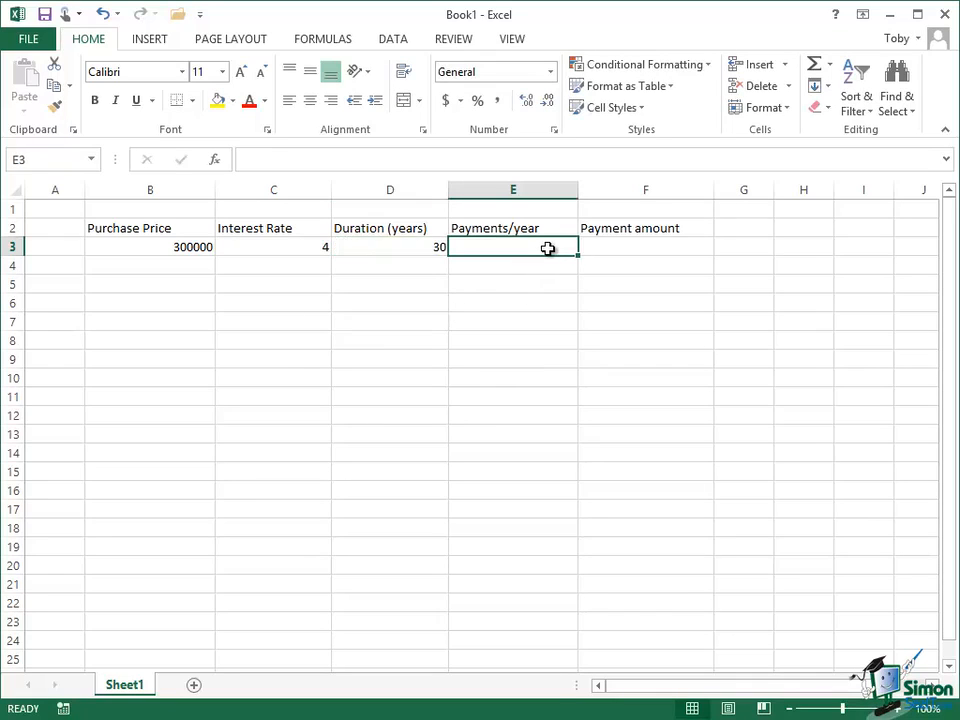
type("12")
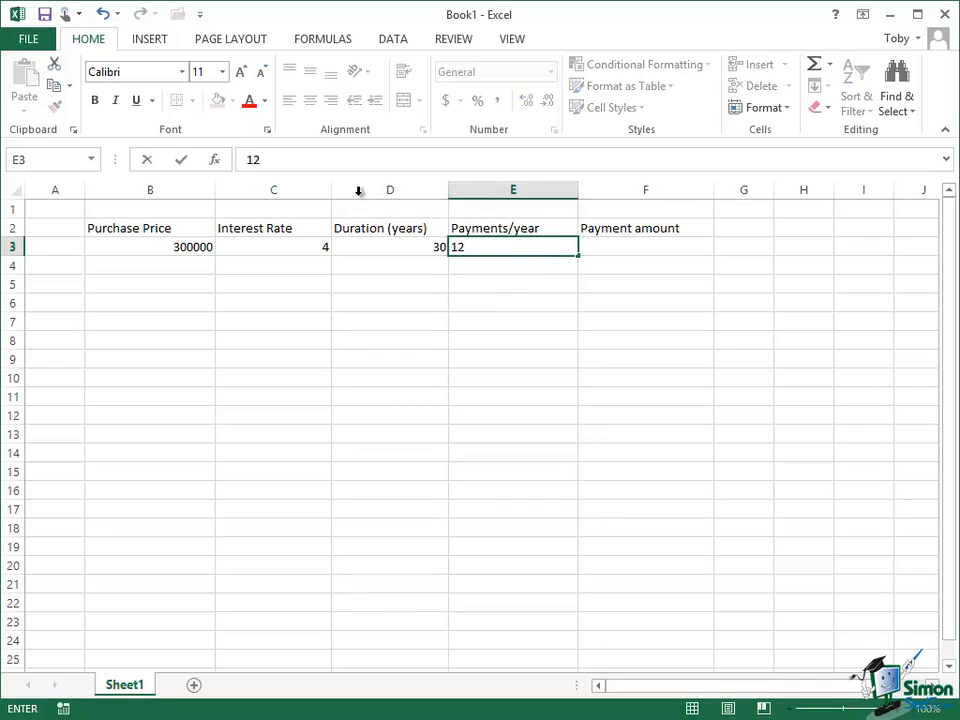
left_click(182, 161)
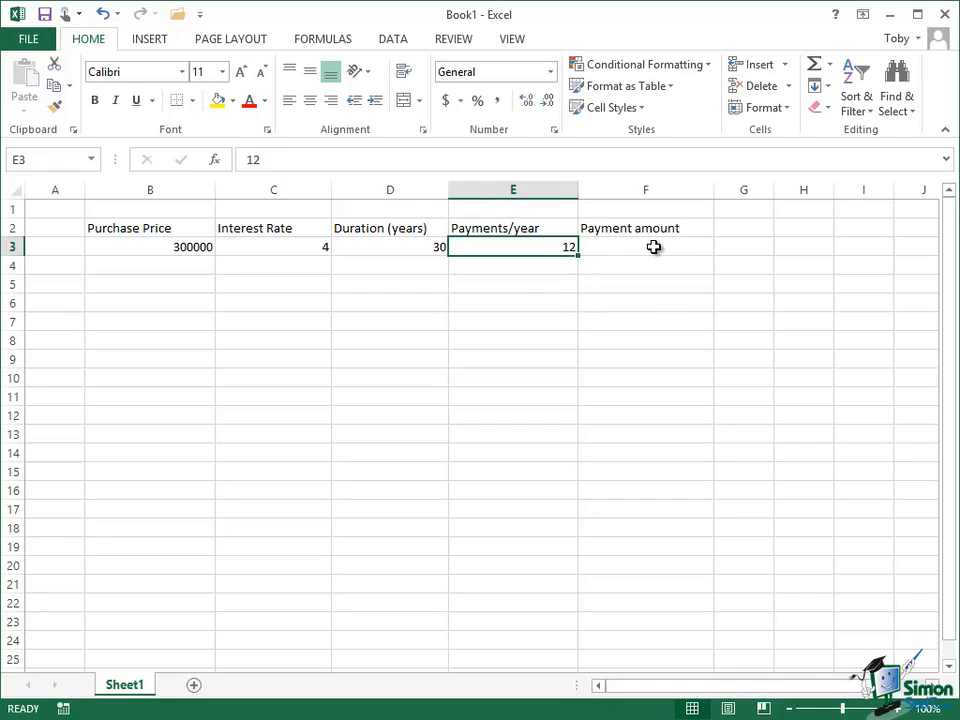
Make the headings in row 2 bold and center them horizontally.
left_click(12, 228)
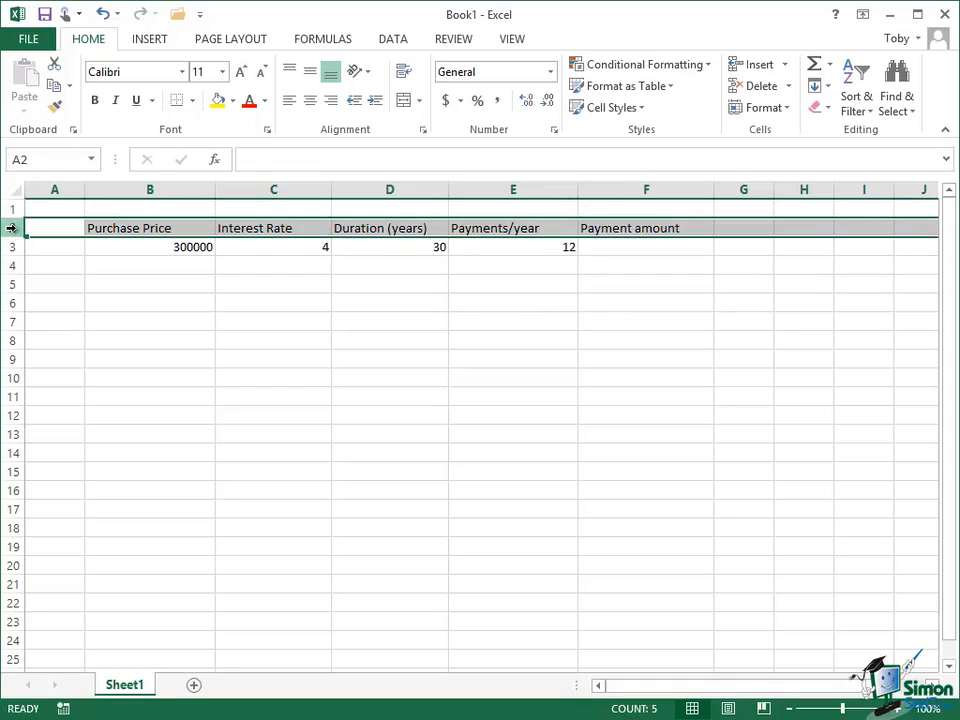
left_click(93, 100)
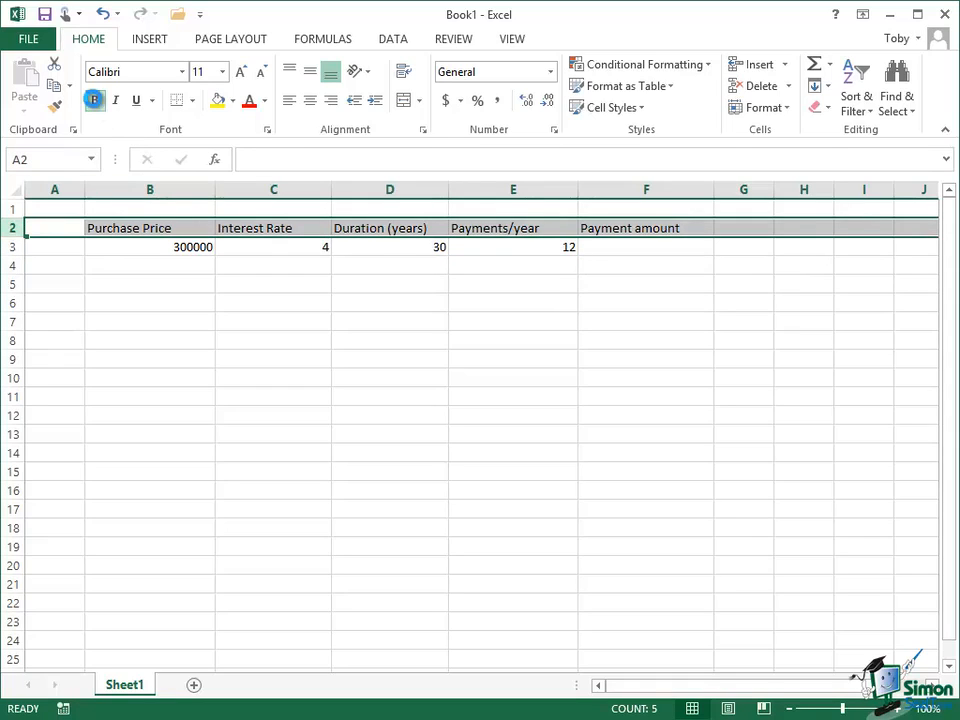
left_click(311, 103)
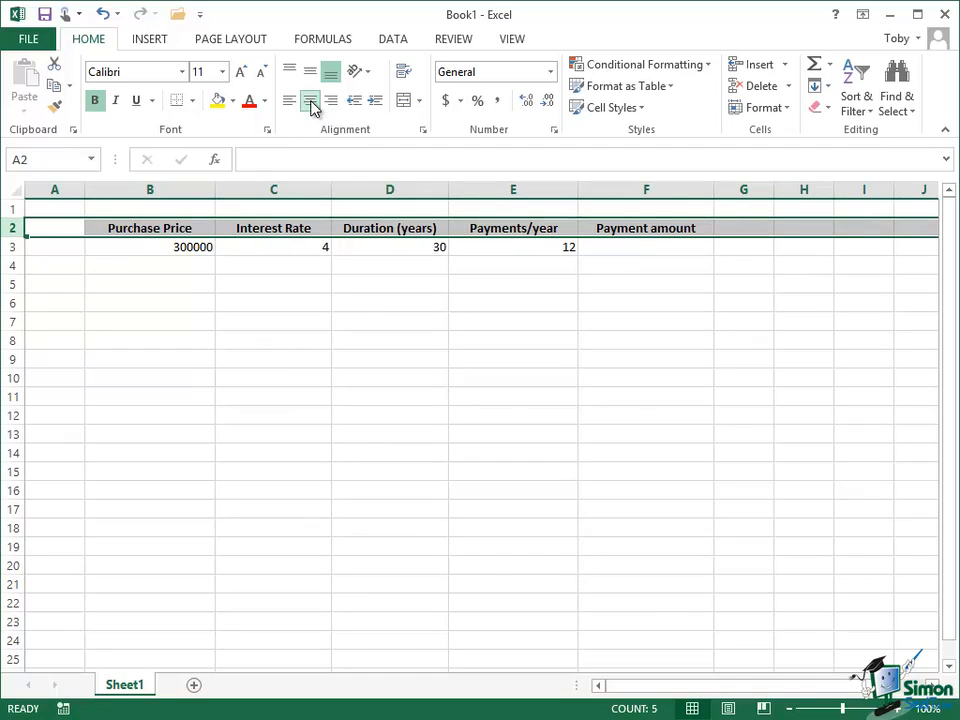
Format the purchase price in B3 as Currency with the $ symbol and 2 decimal places.
left_click(199, 246)
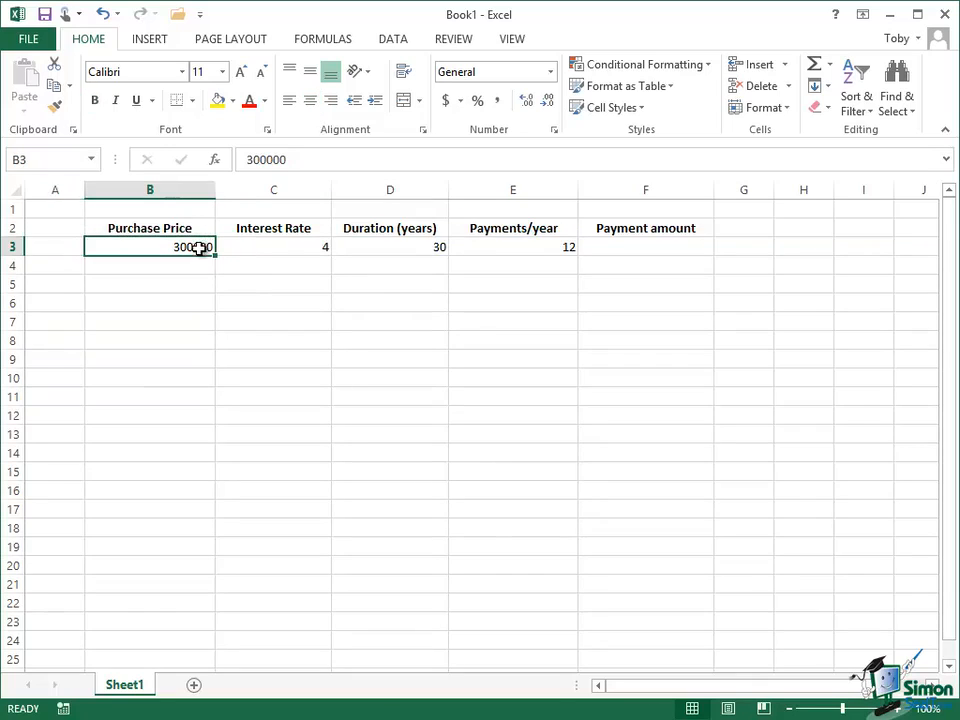
left_click(780, 108)
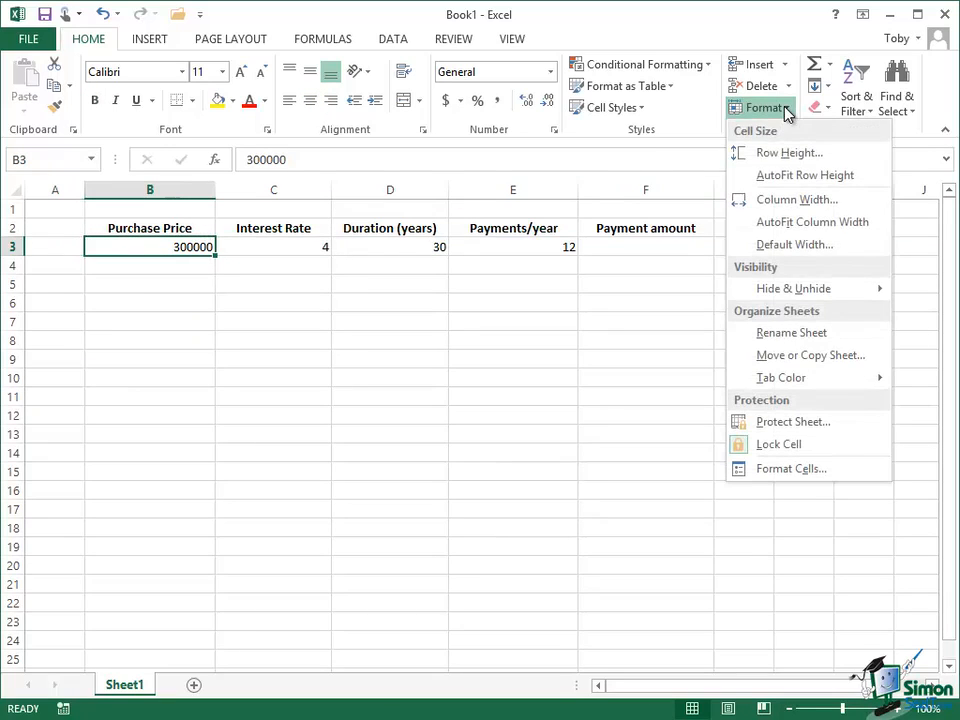
left_click(778, 468)
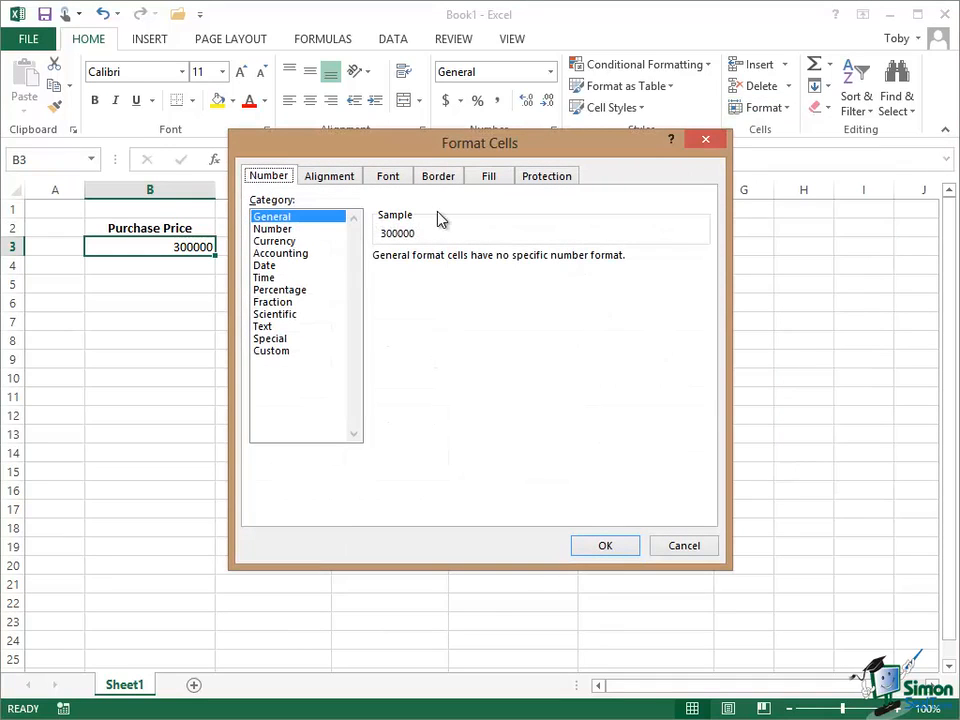
left_click(279, 247)
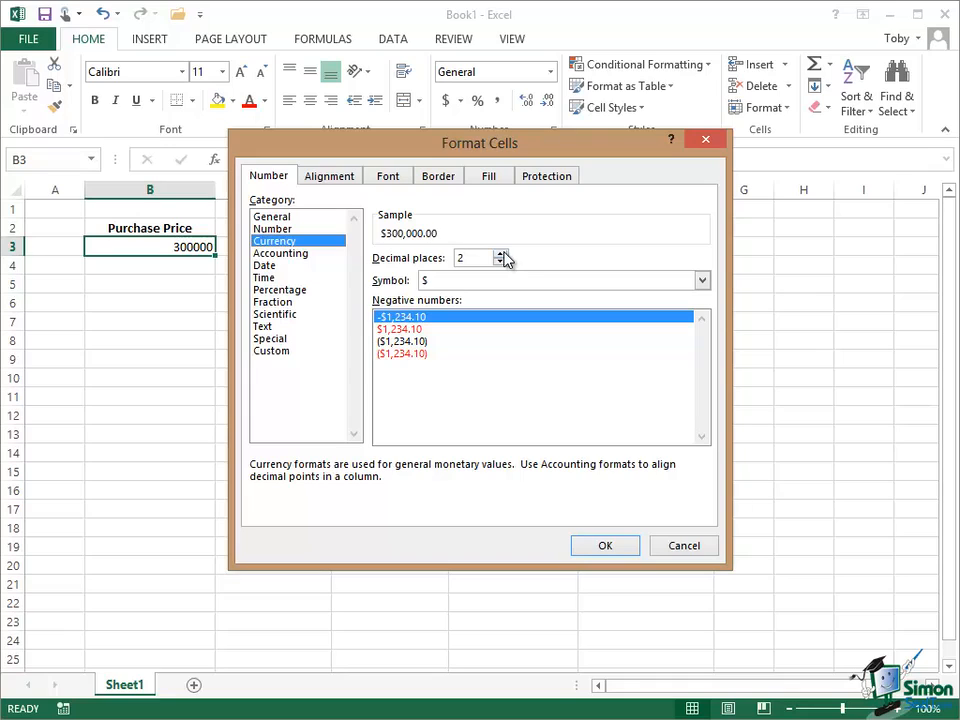
left_click(605, 546)
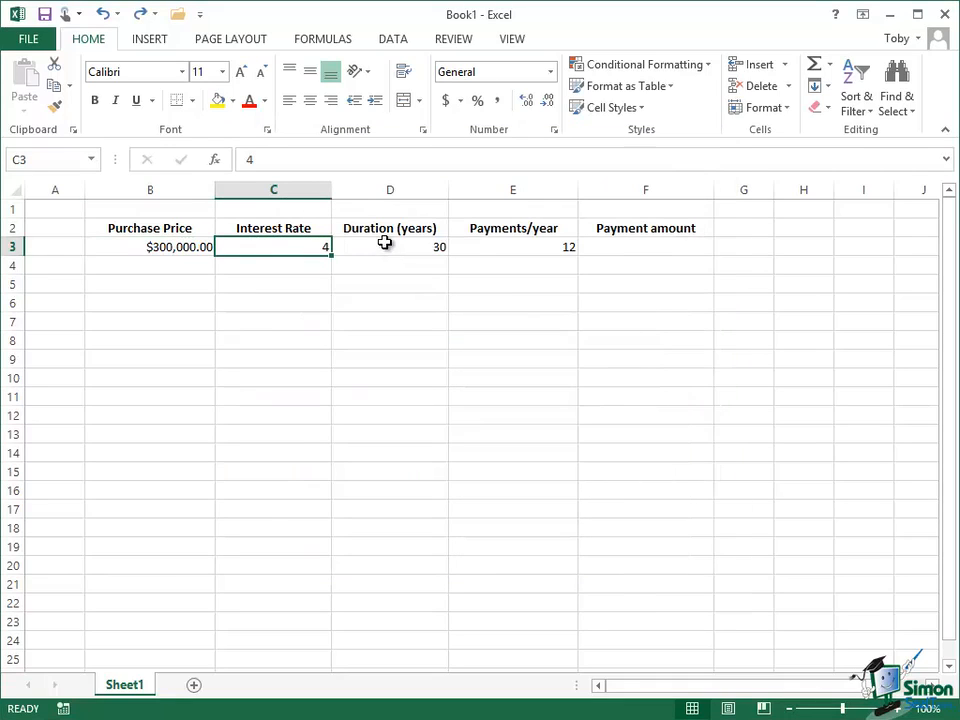
Format the interest rate in C3 as Percentage with 2 decimal places.
right_click(260, 246)
left_click(316, 546)
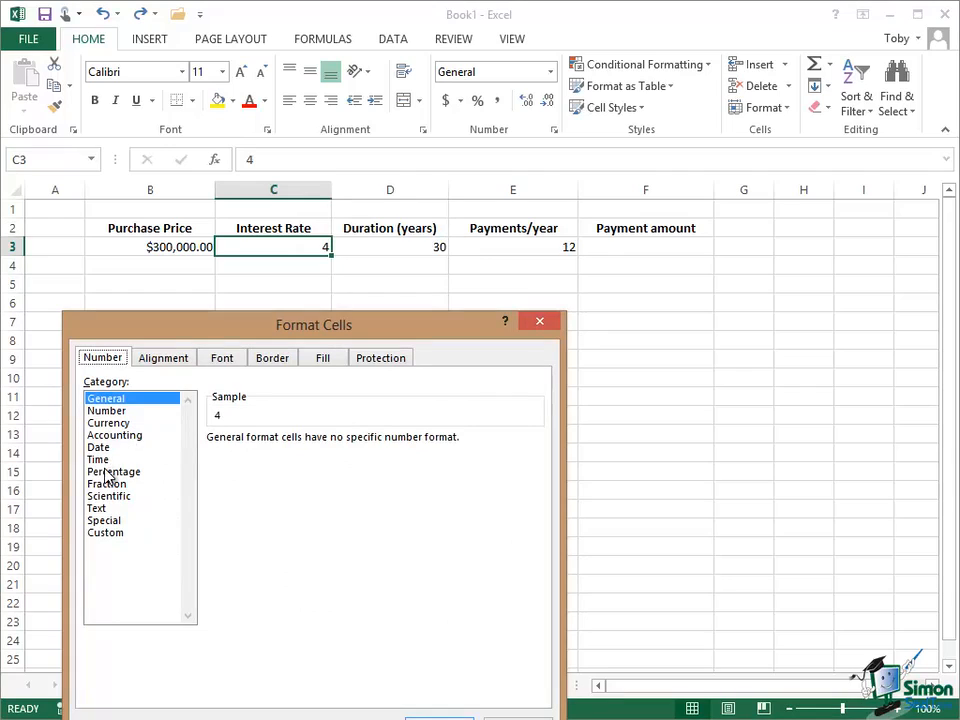
left_click(112, 471)
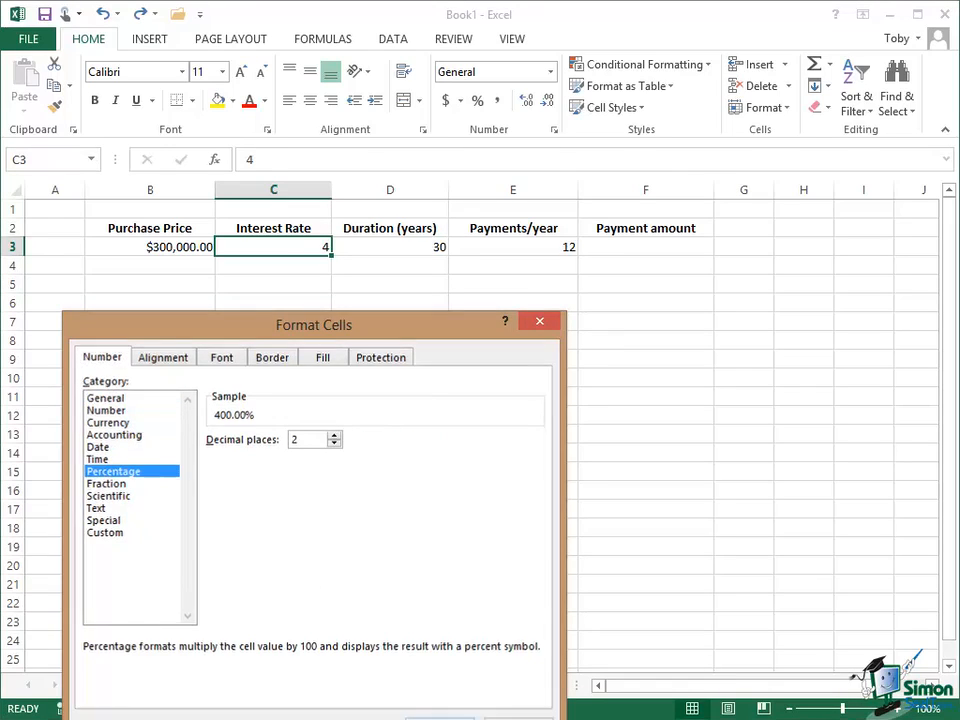
left_click(440, 716)
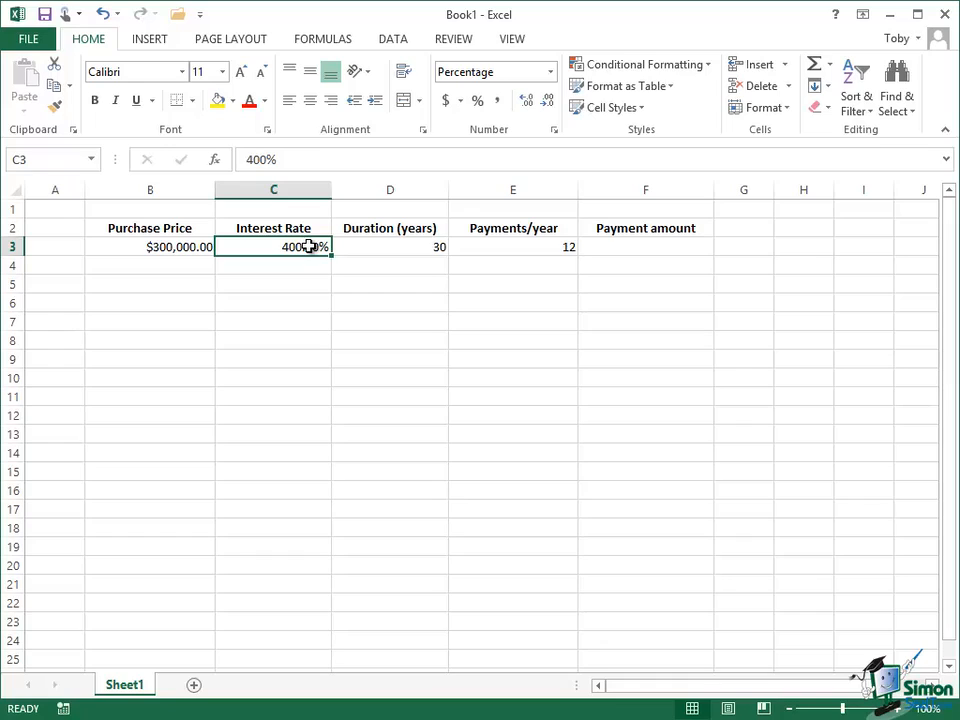
Correct the interest rate in C3 to 4%.
left_click(266, 159)
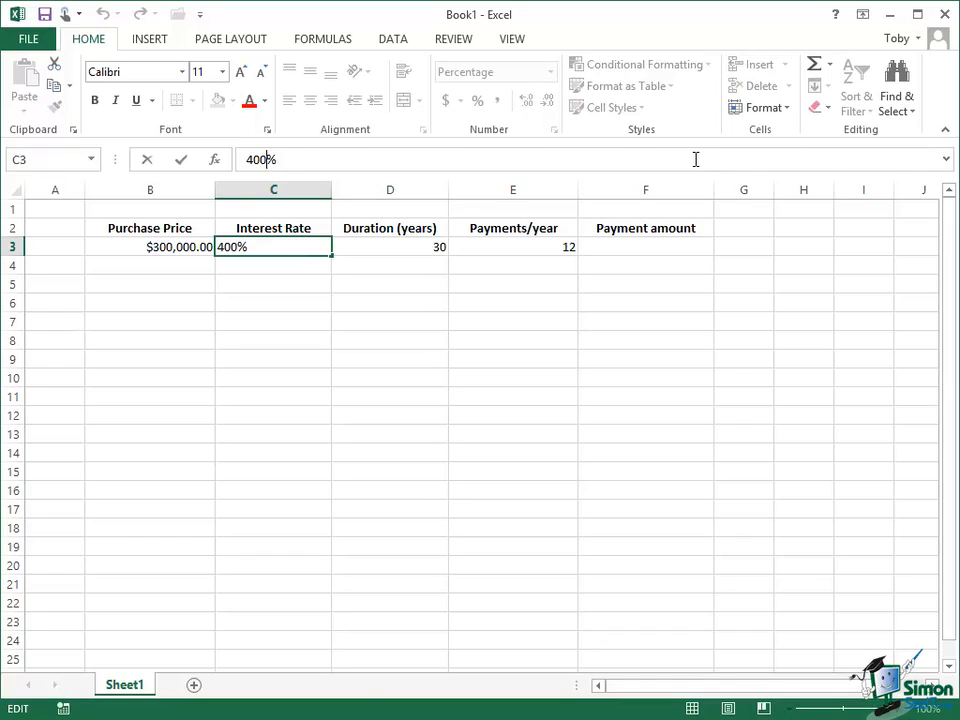
key("BackSpace")
key("BackSpace")
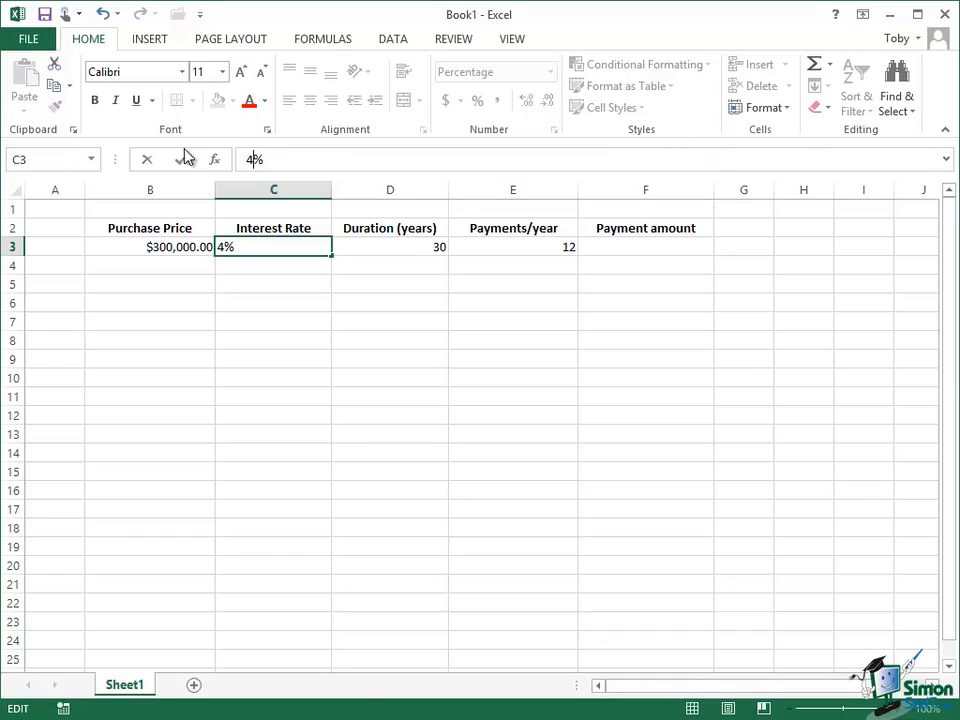
left_click(184, 161)
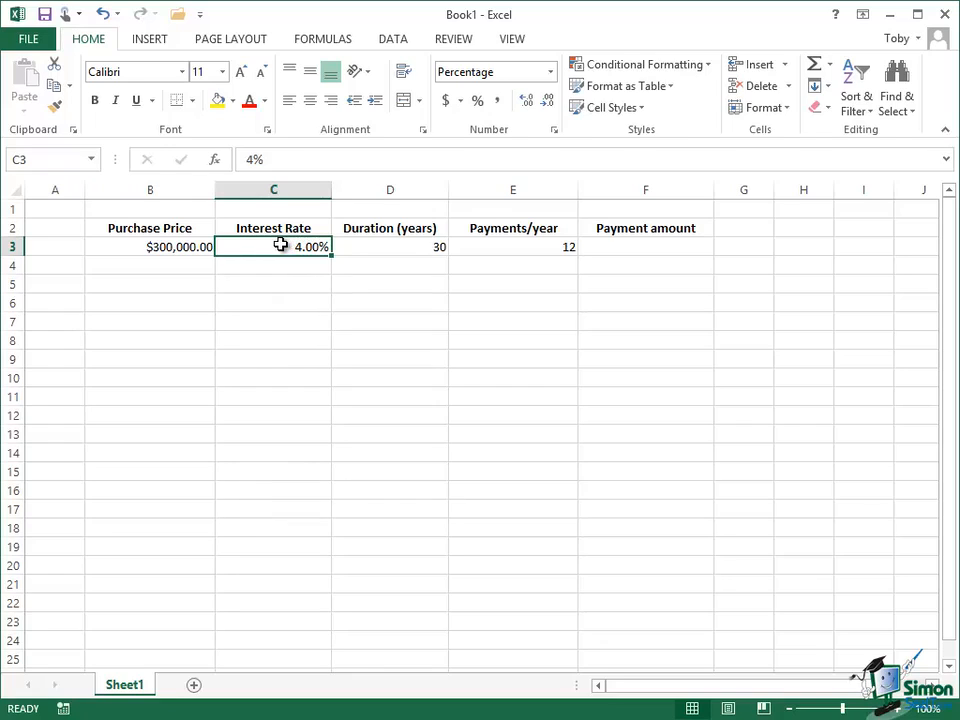
Start a PMT financial function in F3, the cell below the Payment amount heading.
left_click(431, 246)
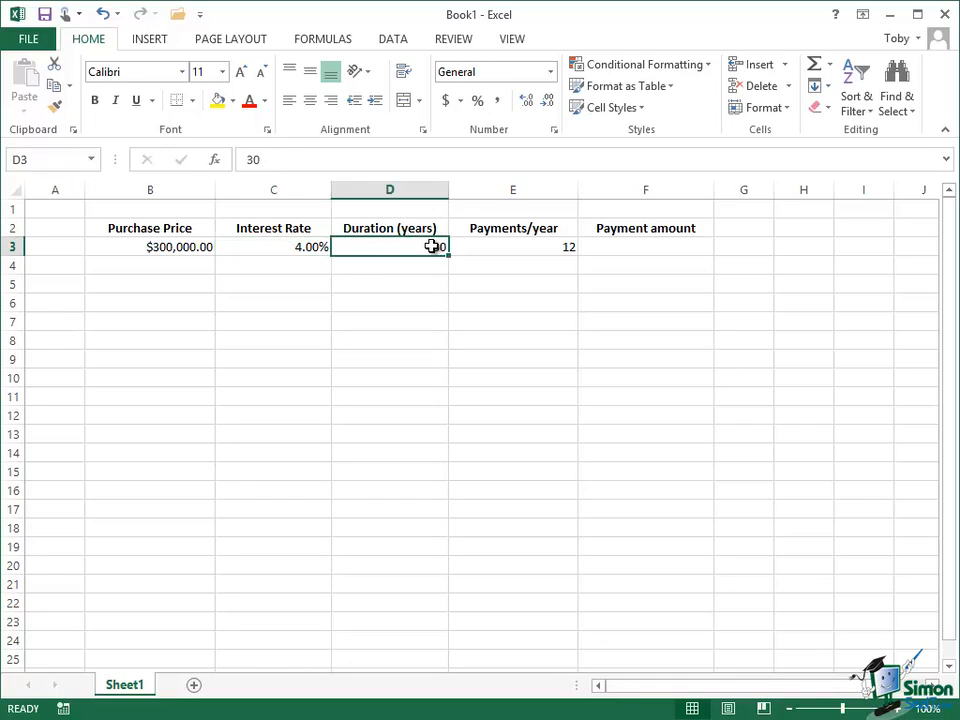
left_click(556, 246)
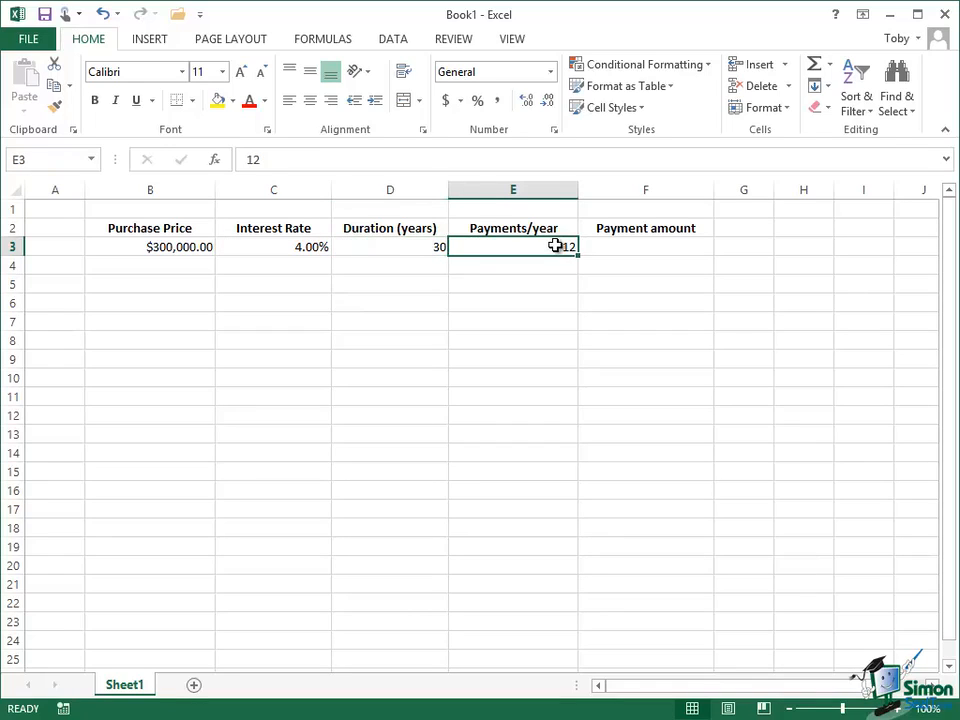
left_click(700, 250)
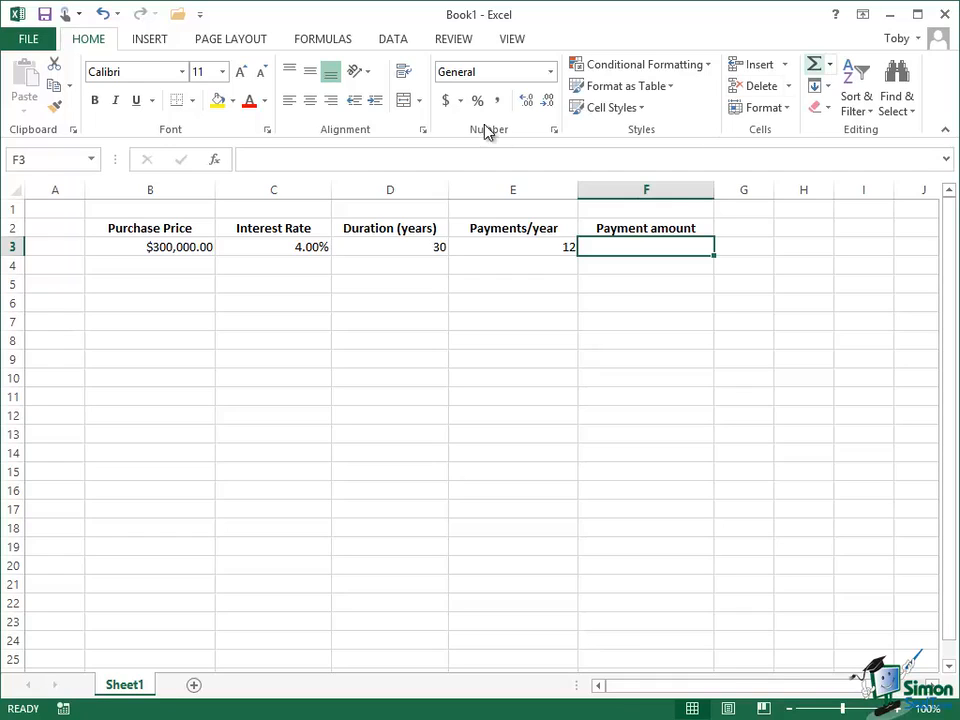
left_click(328, 42)
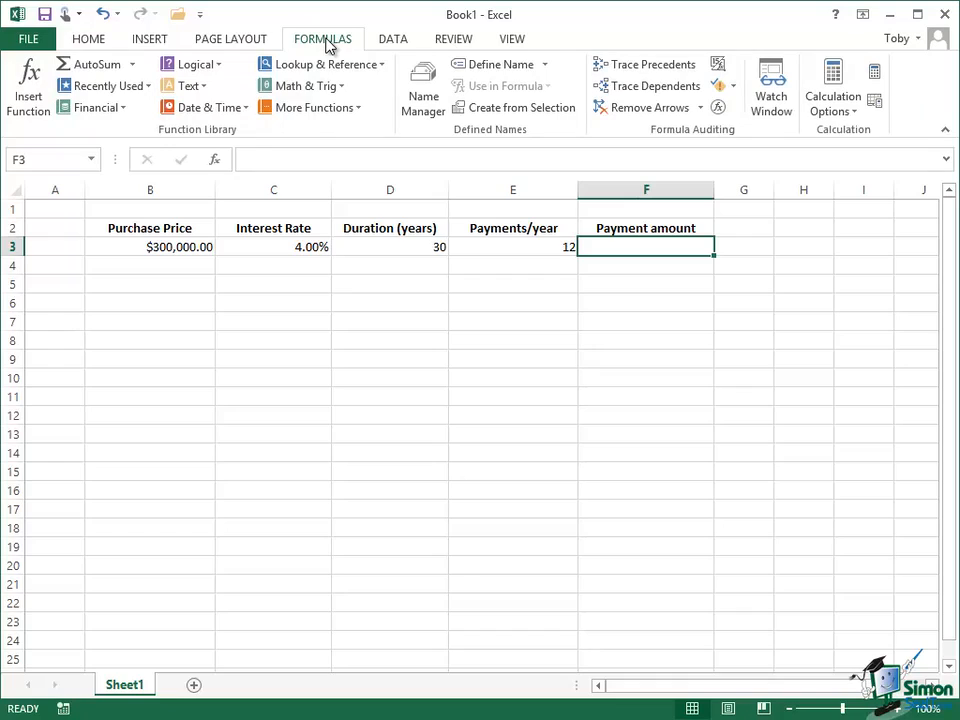
left_click(122, 110)
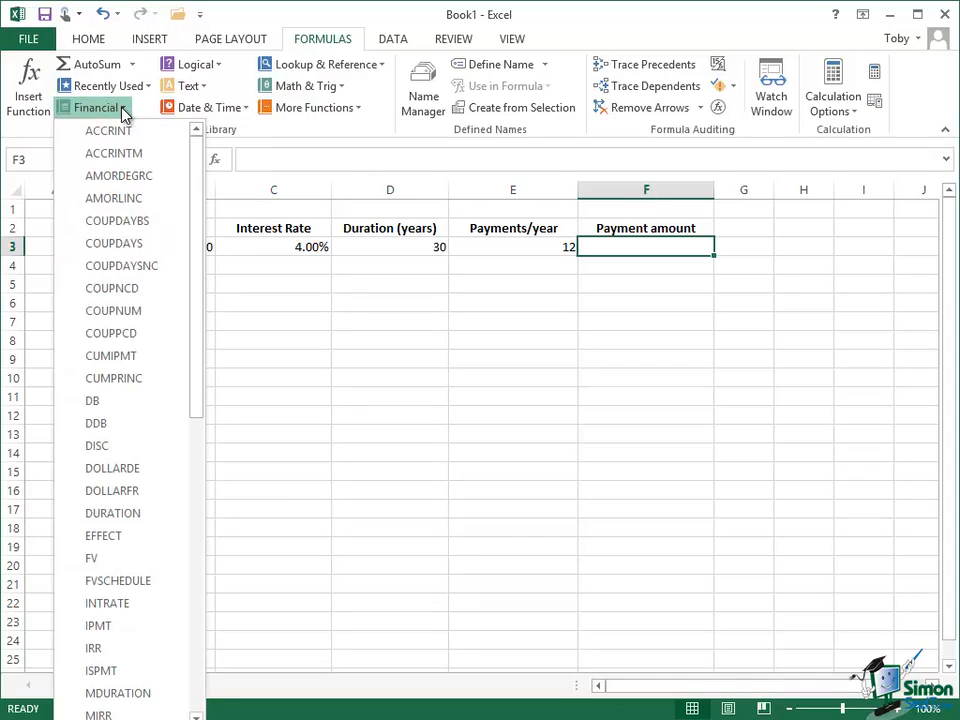
left_click_drag(201, 157, 206, 431)
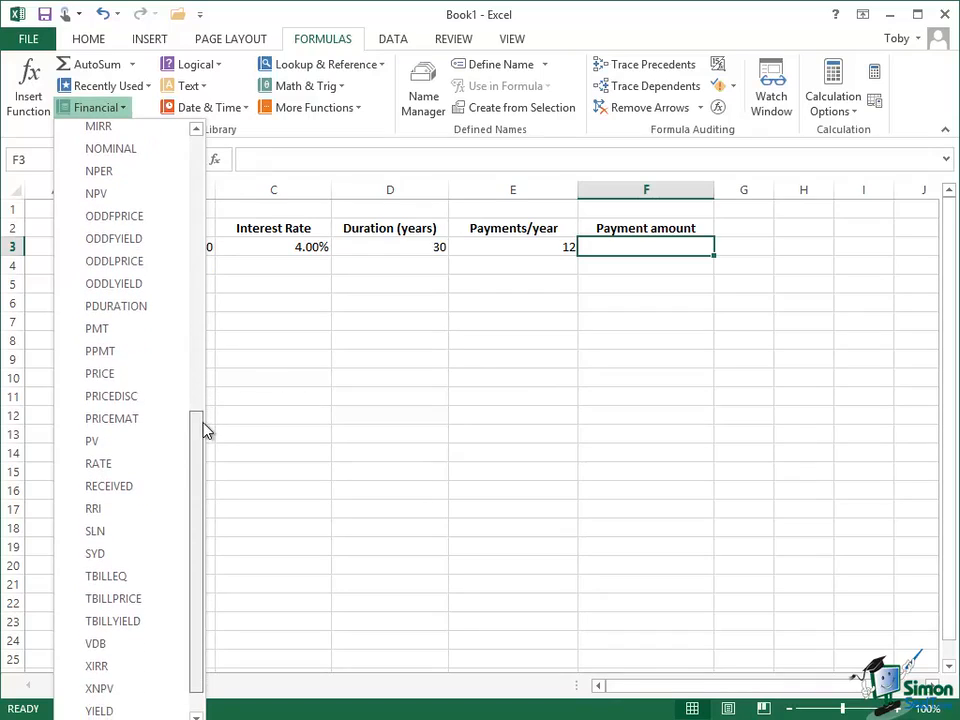
left_click(105, 332)
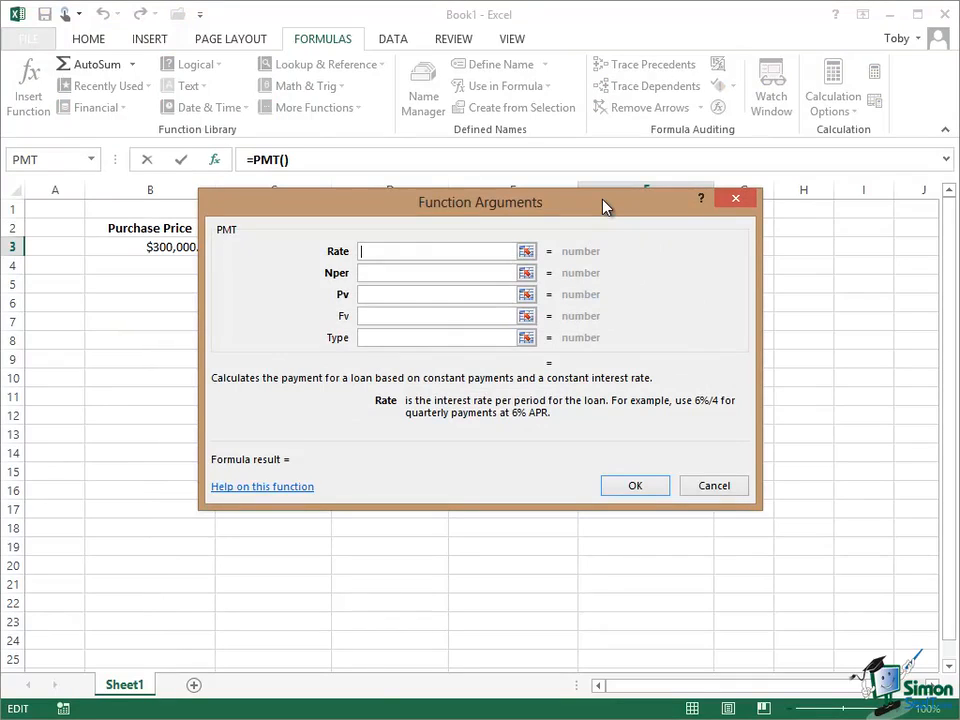
Uncover row 3 behind the function arguments and set the PMT Rate argument to C3/E3.
left_click(366, 272)
left_click(366, 295)
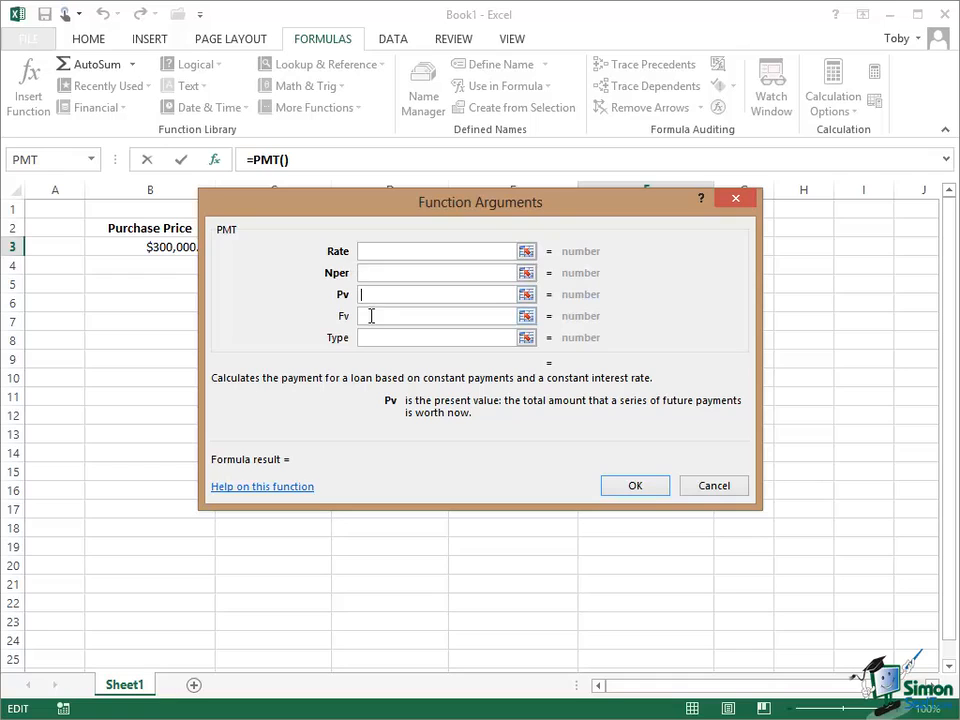
left_click_drag(358, 205, 444, 326)
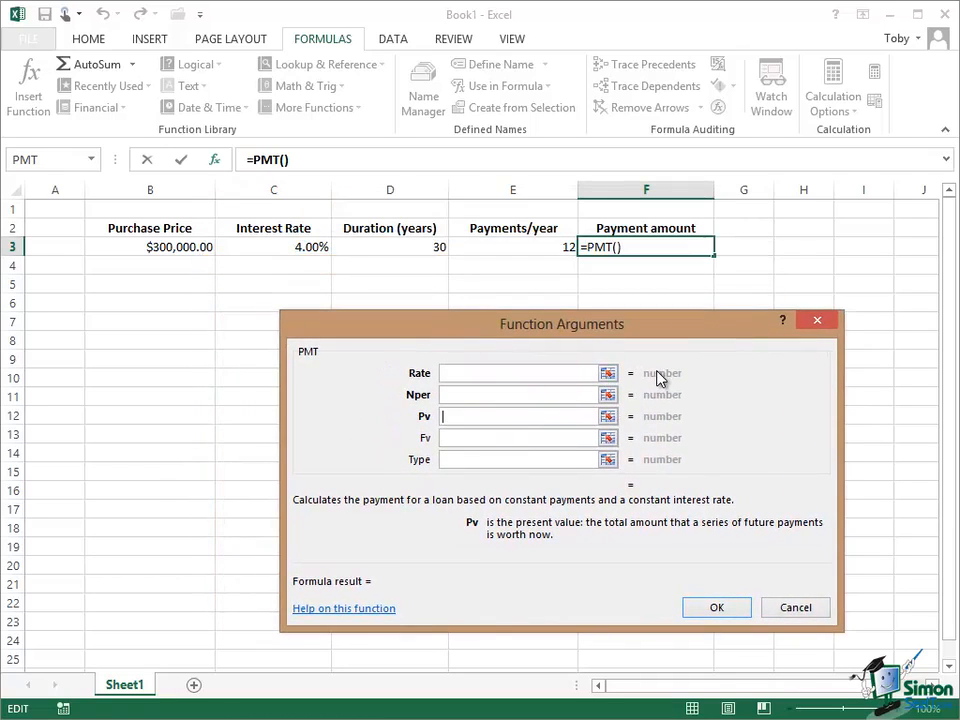
left_click(461, 372)
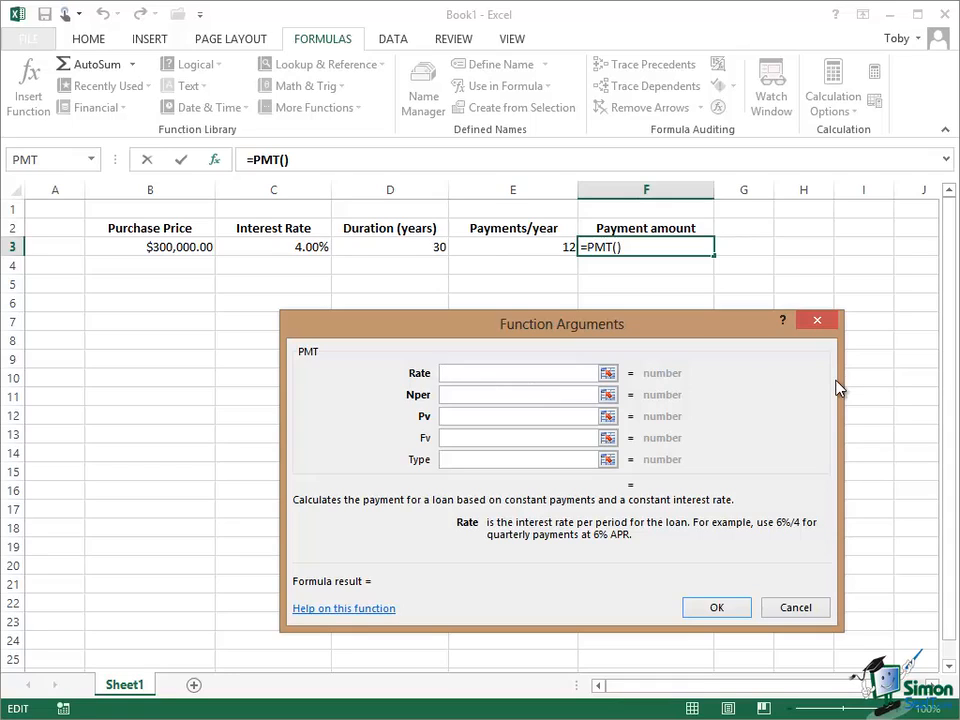
type("C3/")
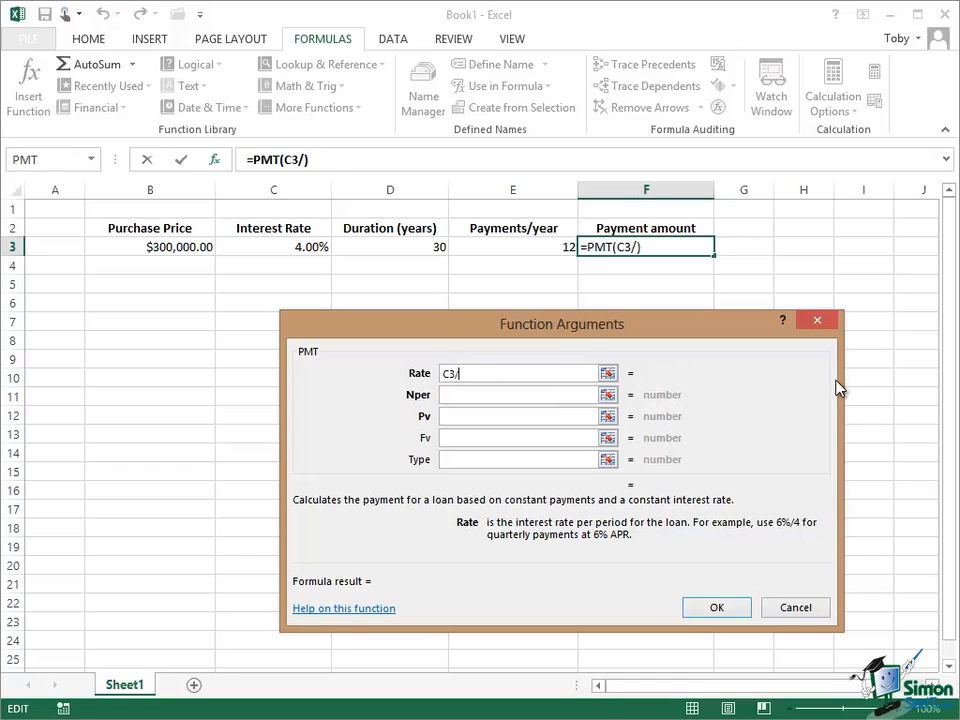
type("E3")
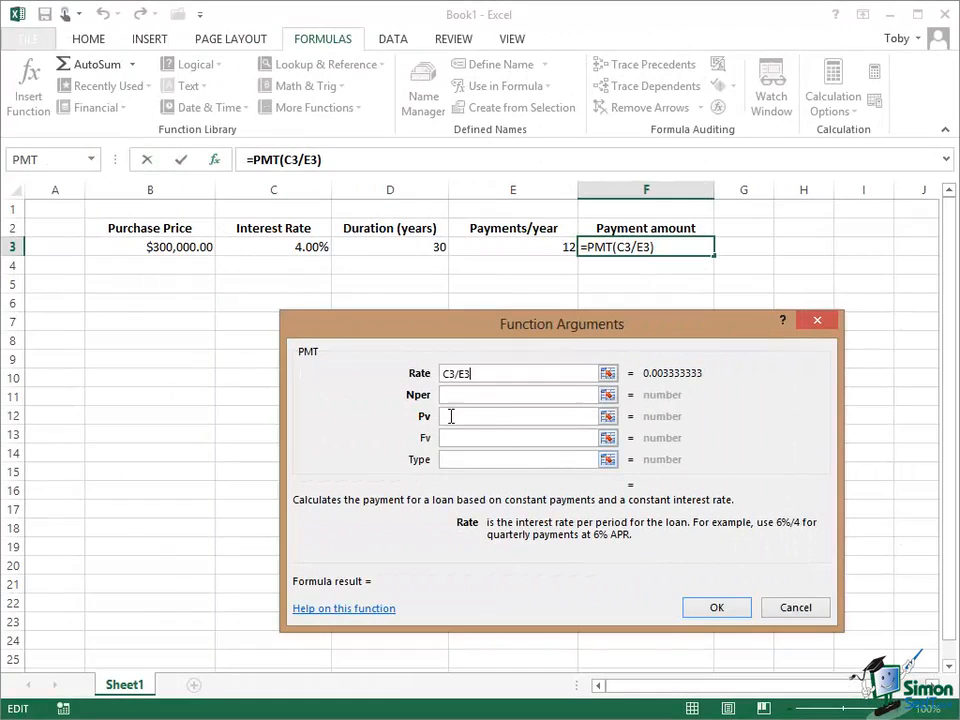
Set the PMT Nper argument to D3*E3 and the Pv argument to B3.
left_click(453, 395)
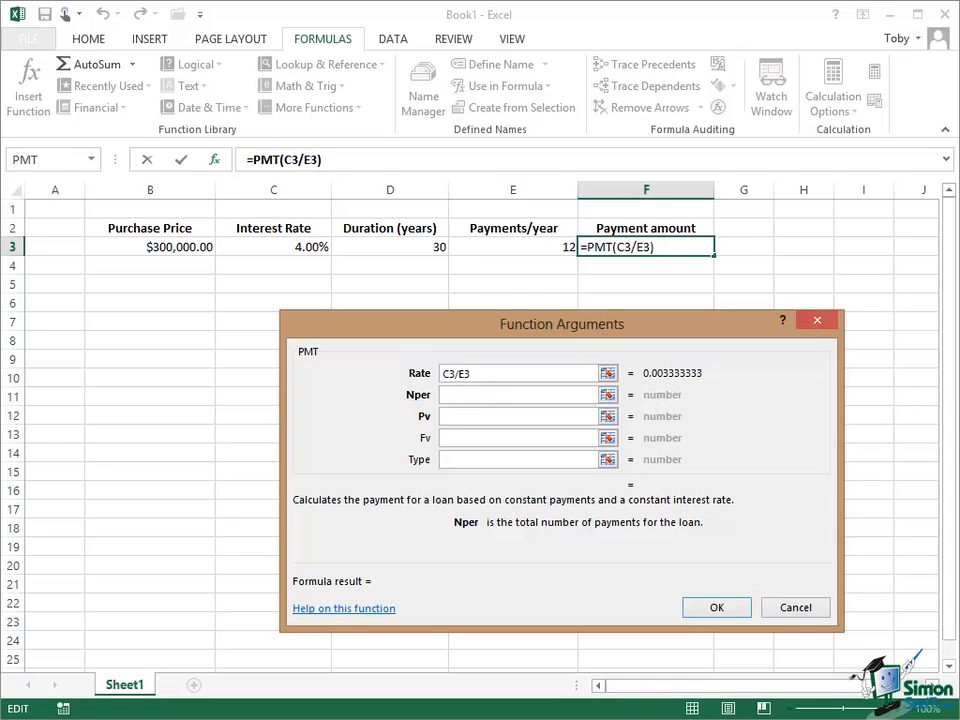
type("D3*")
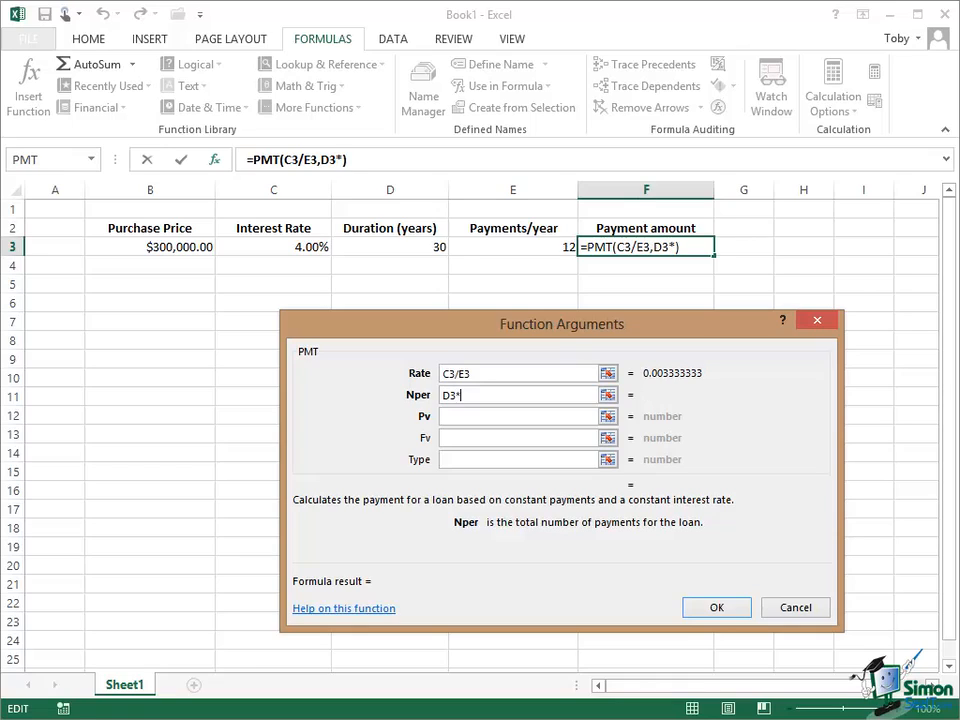
type("E3")
left_click(450, 416)
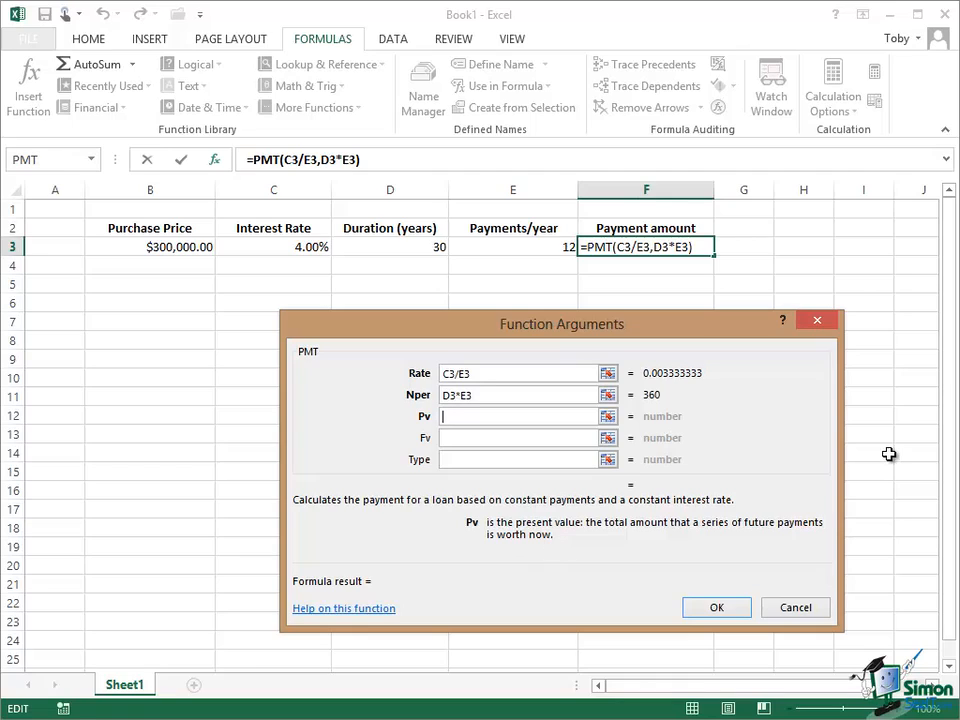
type("B3")
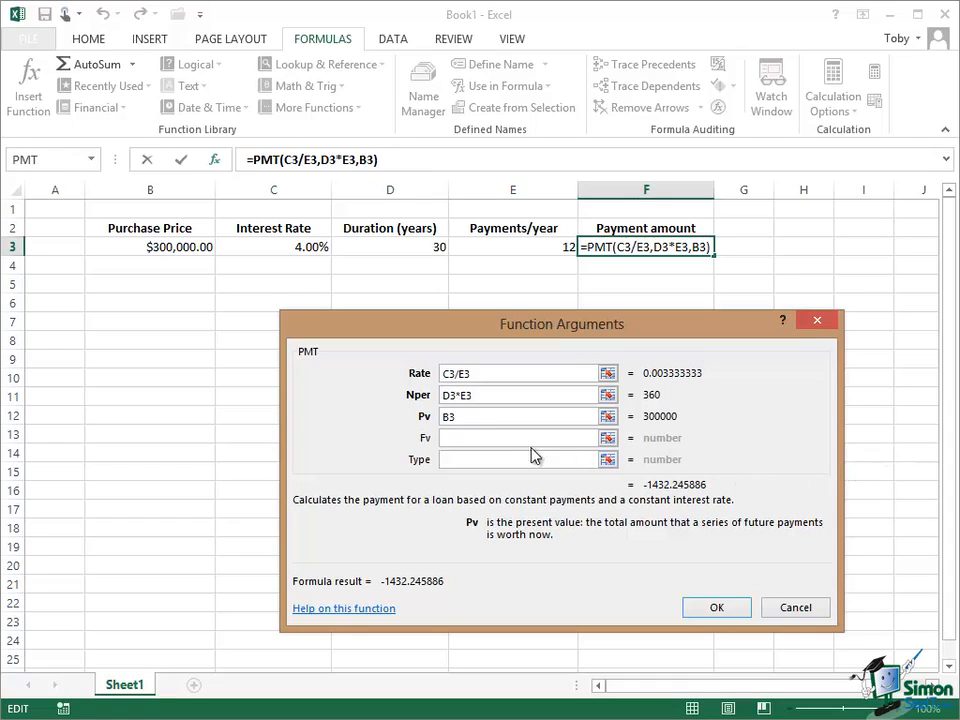
Leave the optional Fv and Type arguments empty and confirm the PMT formula for F3.
left_click(458, 437)
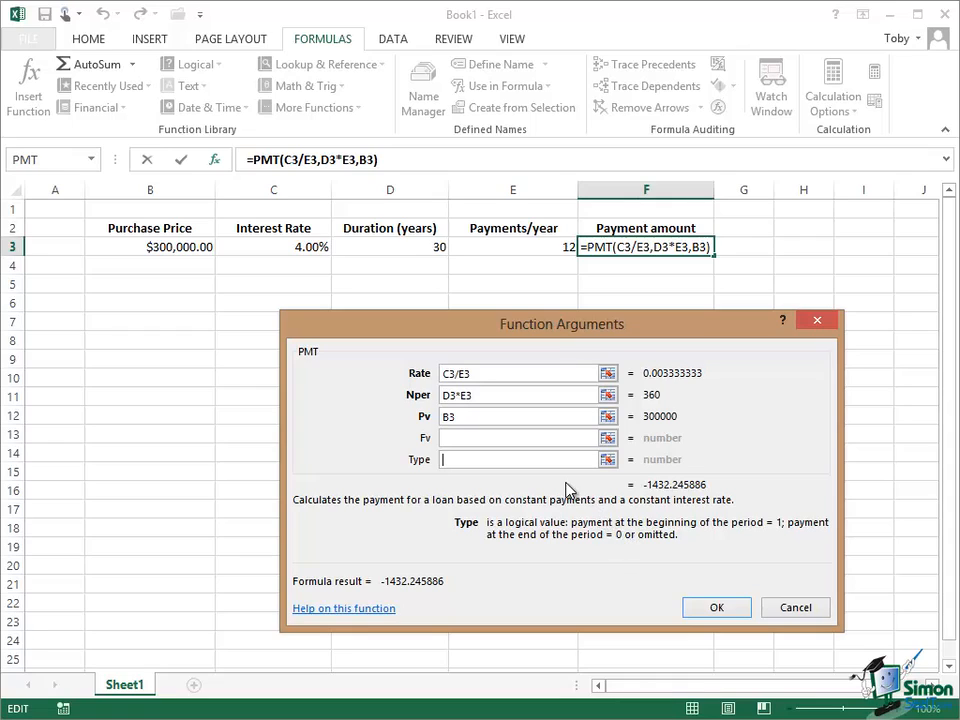
left_click(460, 462)
left_click(716, 607)
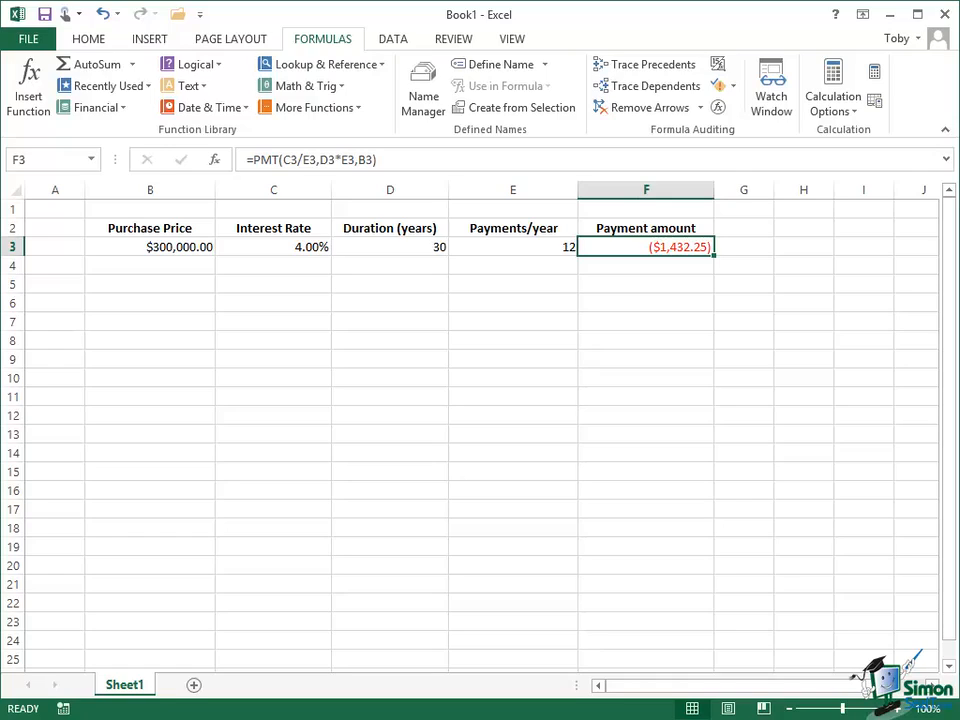
Fill the loan values and payment formula from B3:F3 down through row 9.
left_click(430, 249)
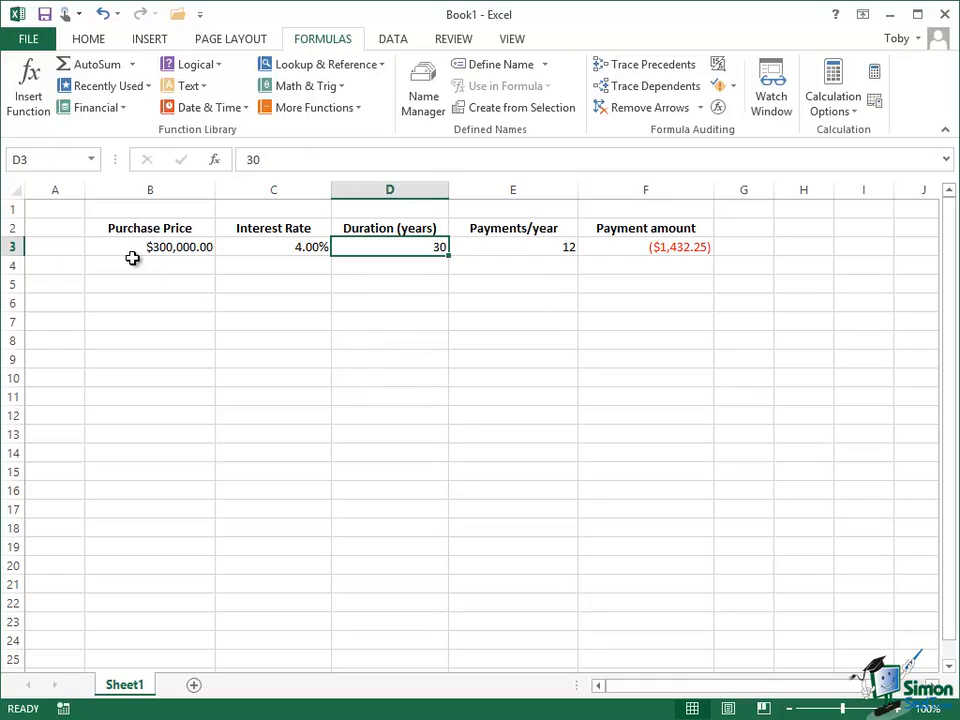
left_click_drag(128, 246, 674, 362)
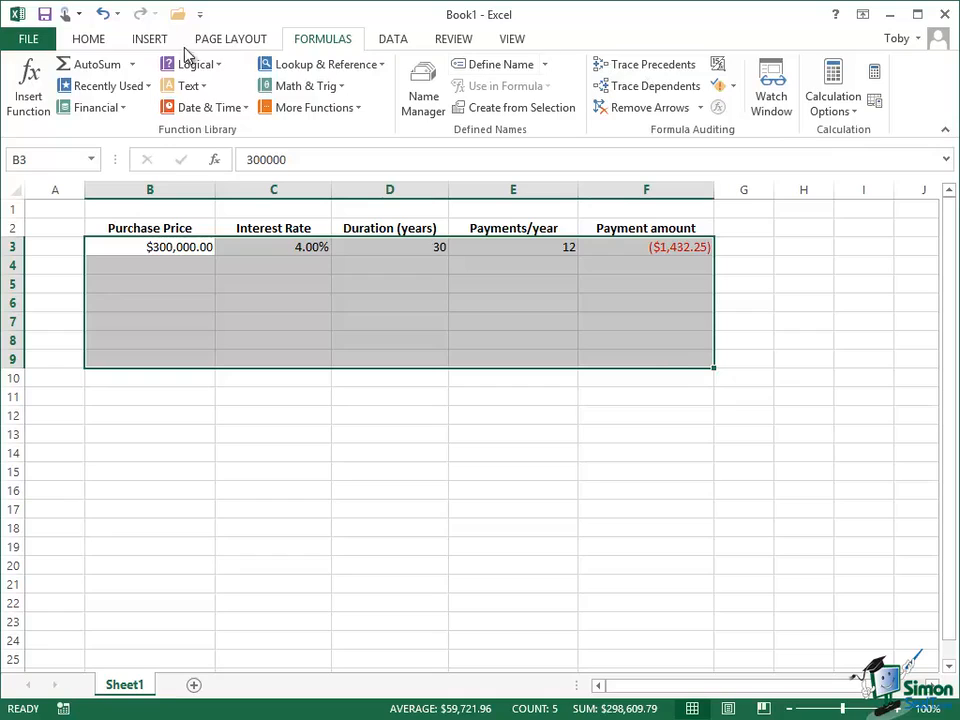
left_click(89, 42)
left_click(817, 86)
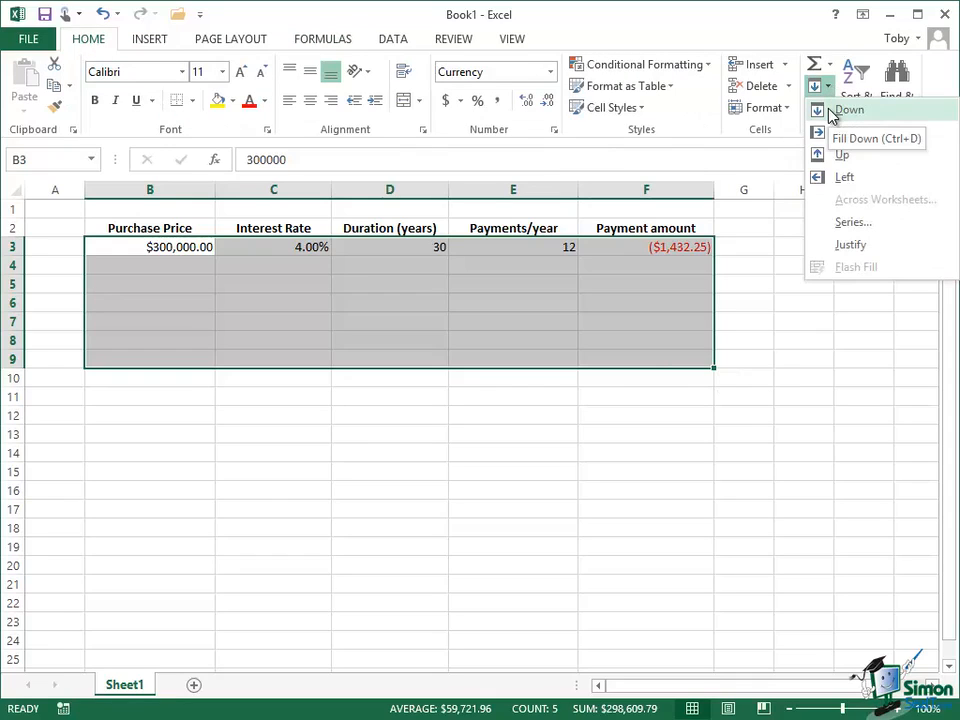
left_click(829, 112)
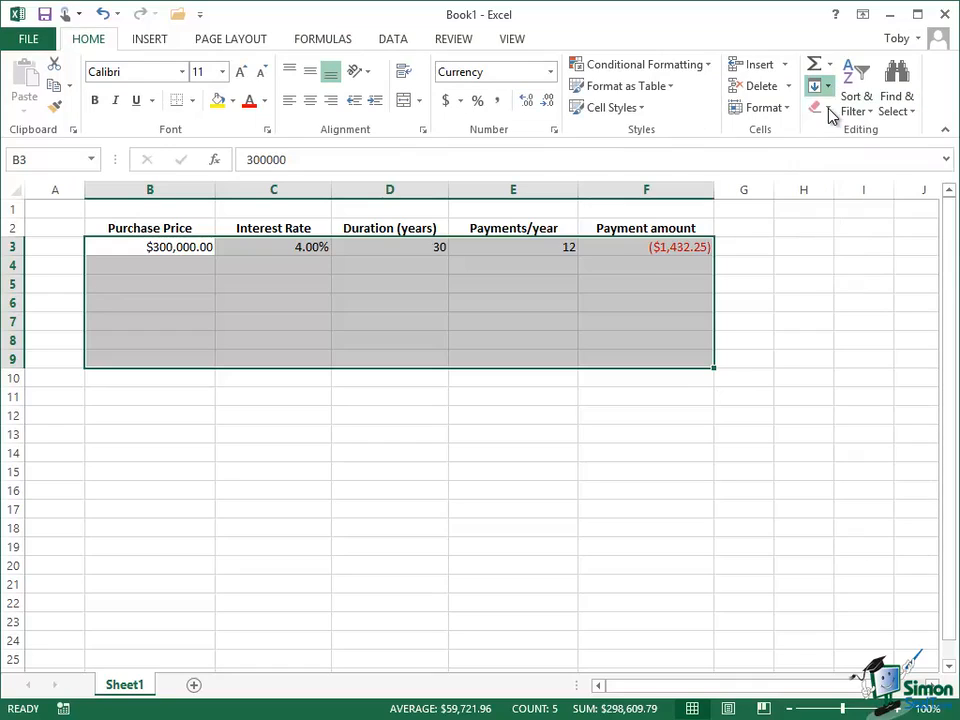
left_click(826, 108)
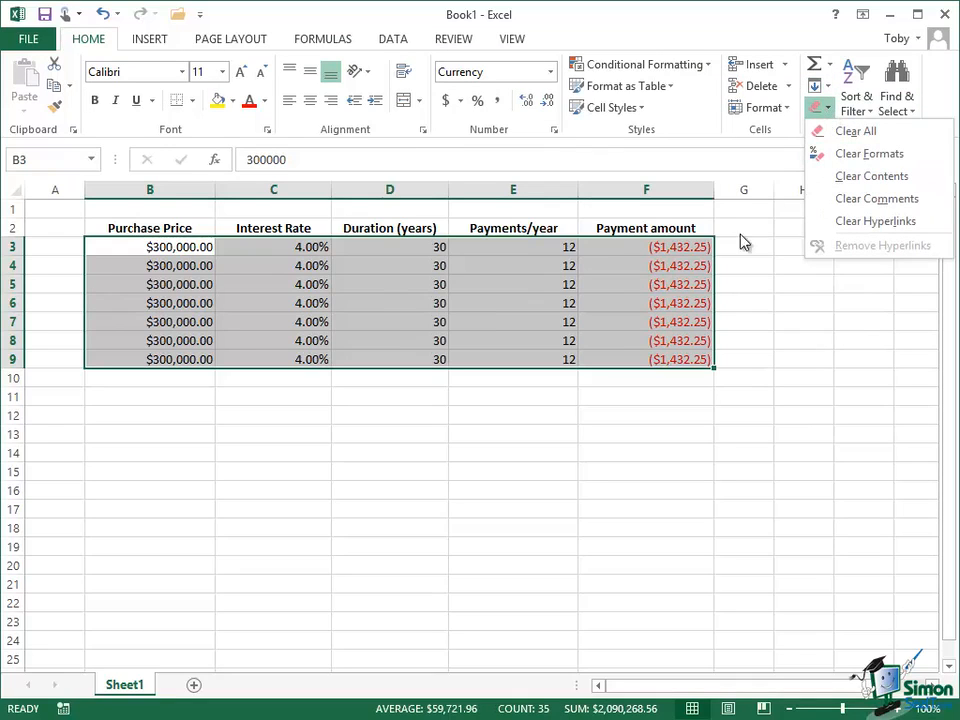
left_click(435, 275)
left_click(433, 266)
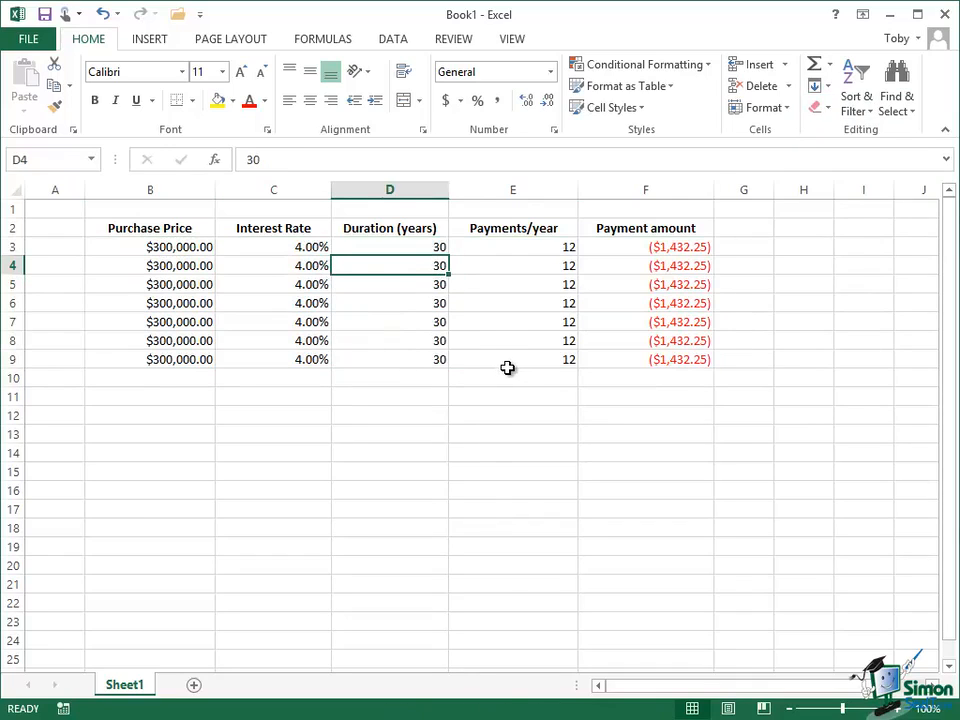
Set the loan durations in D4 through D9 to 40, 25, 20, 15, 10 and 5 years.
type("40")
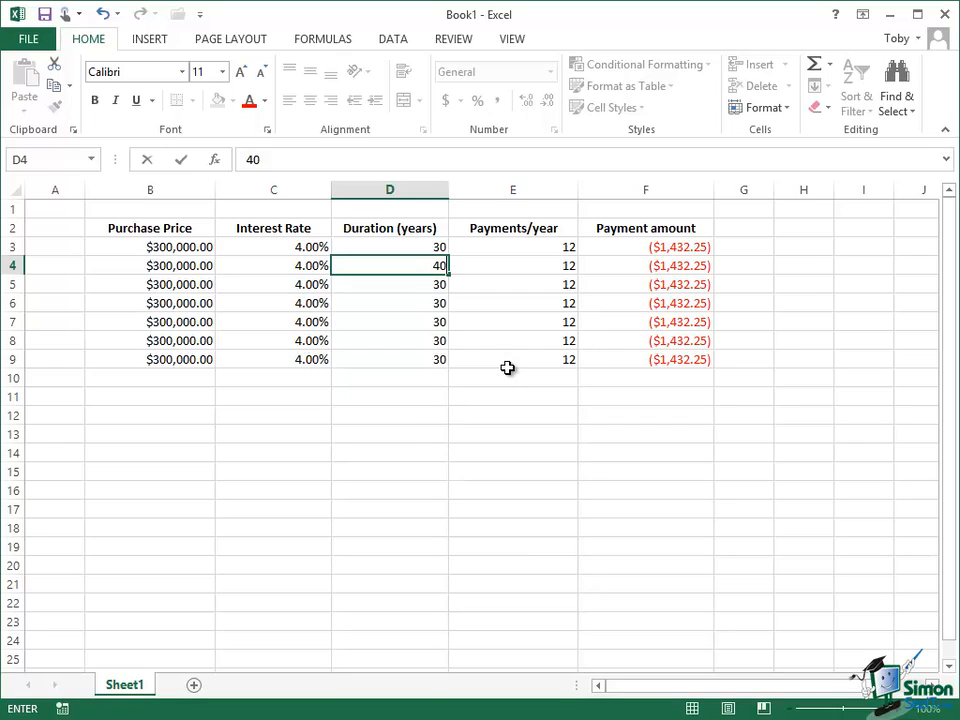
key("Return")
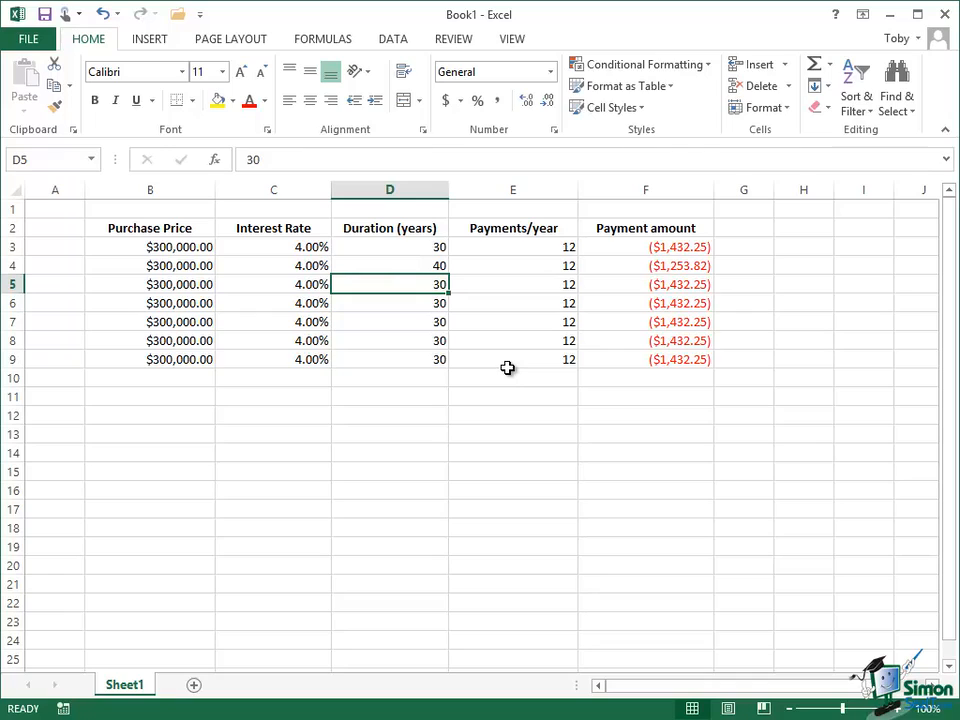
type("25")
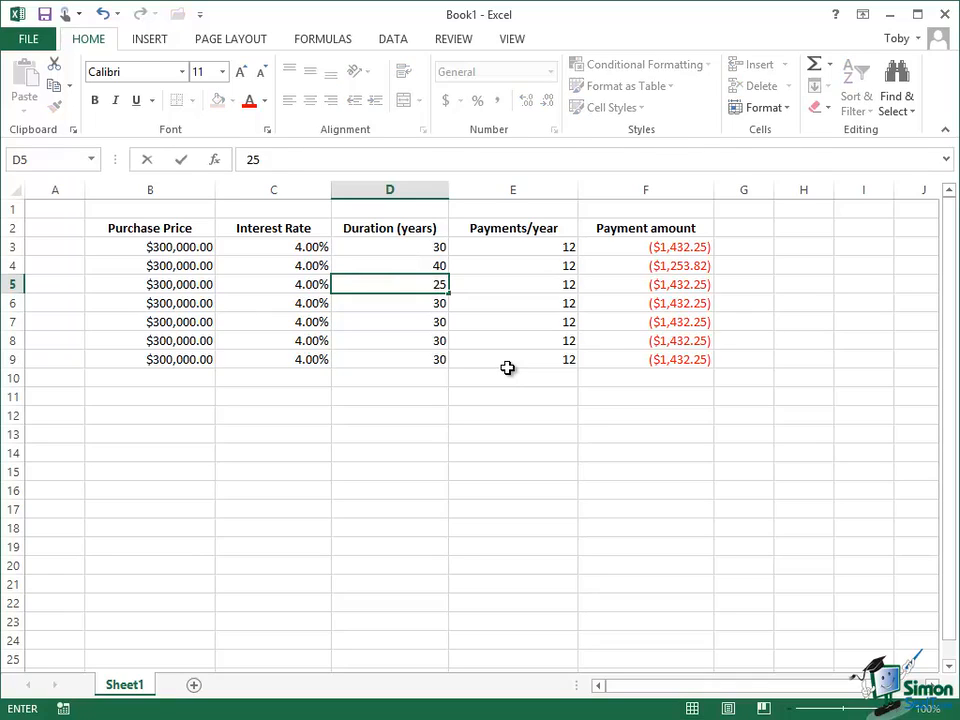
key("Return")
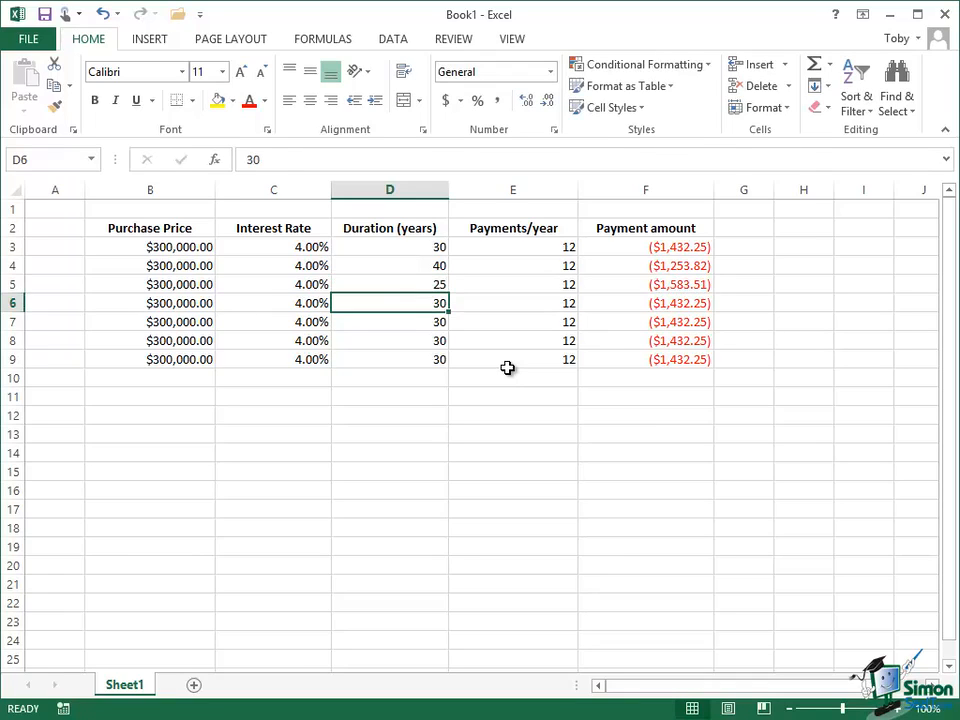
type("20")
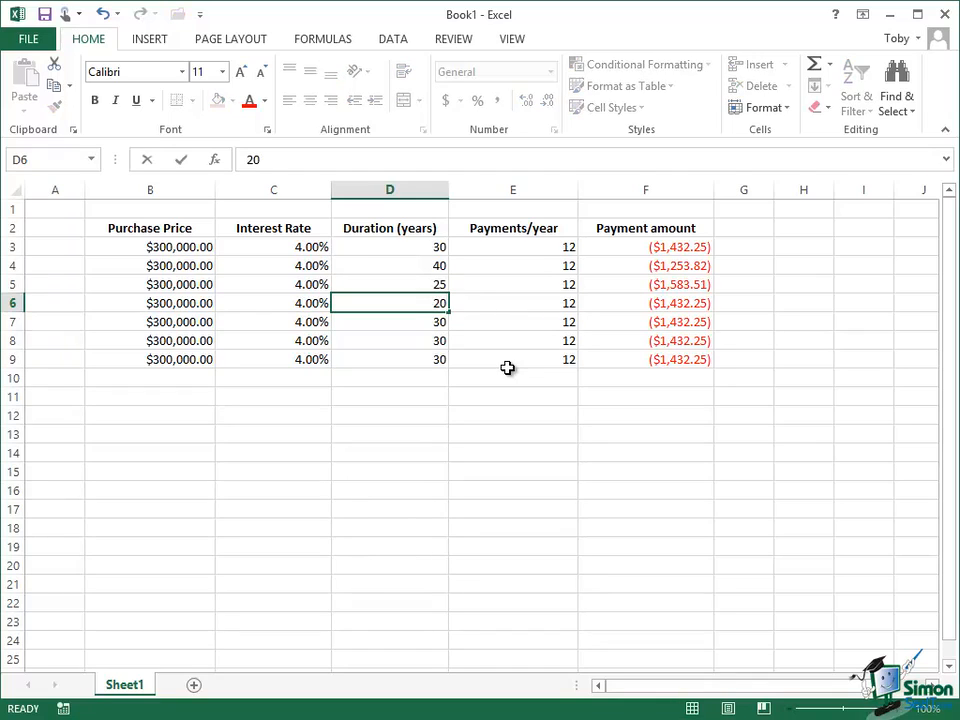
key("Return")
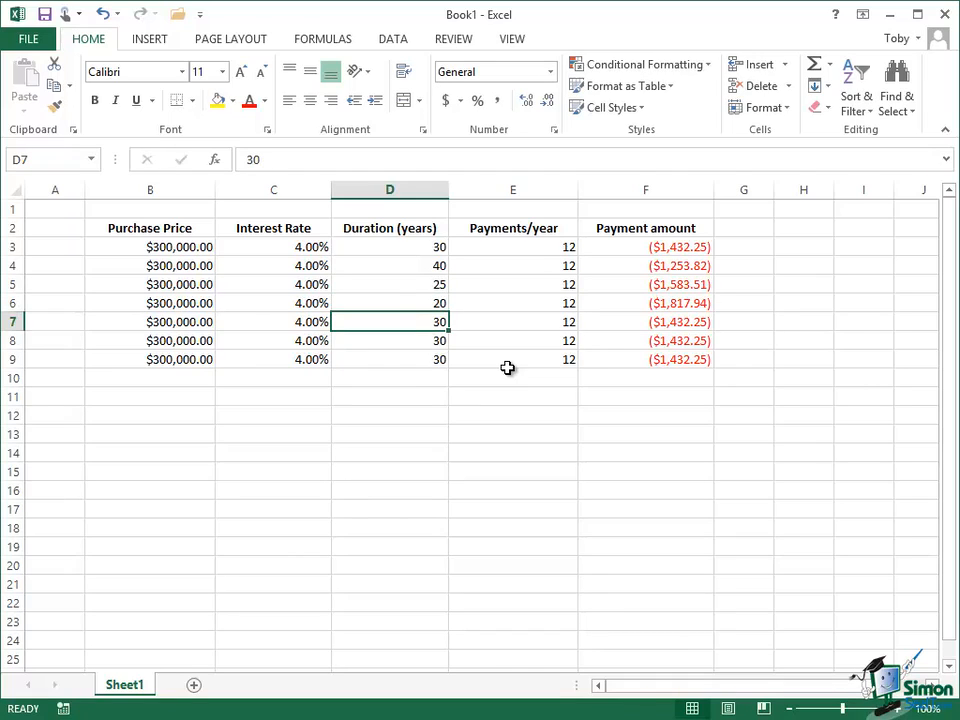
type("15")
key("Return")
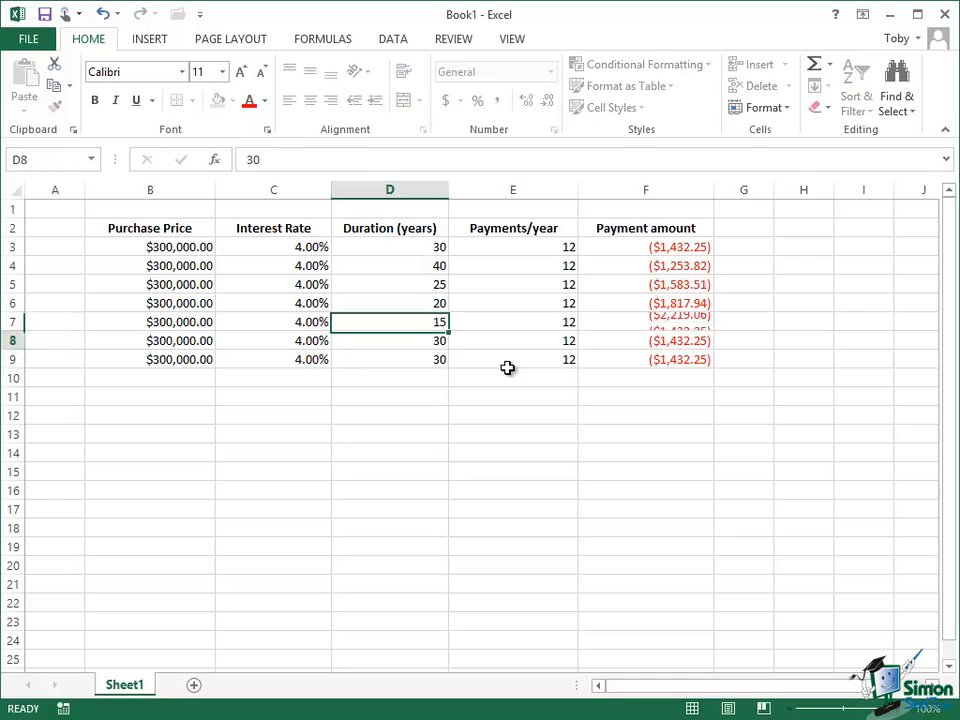
type("10")
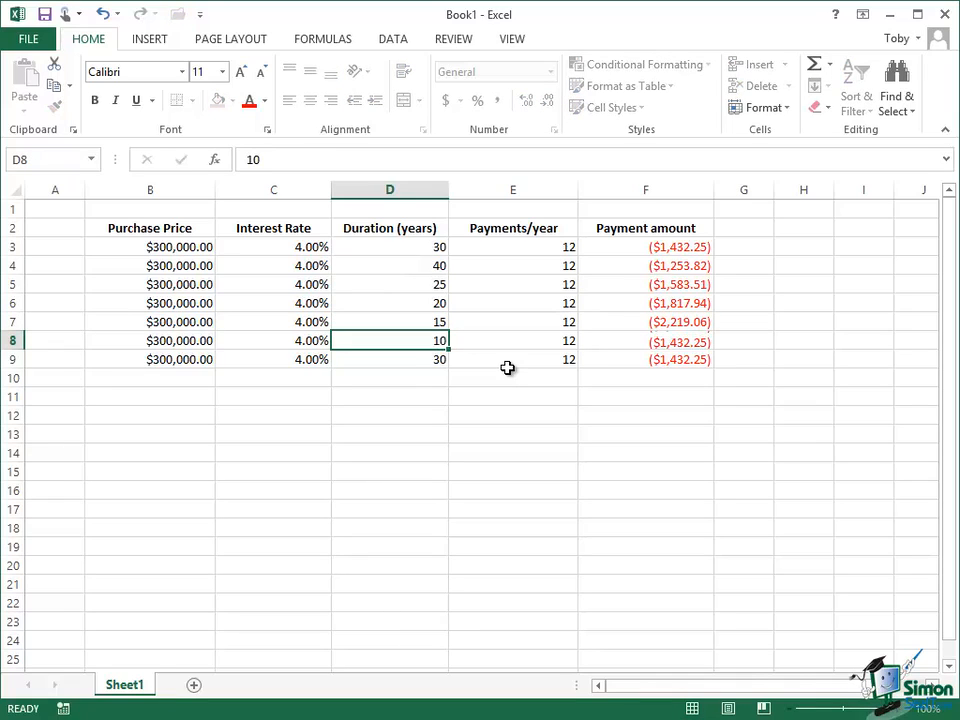
key("Return")
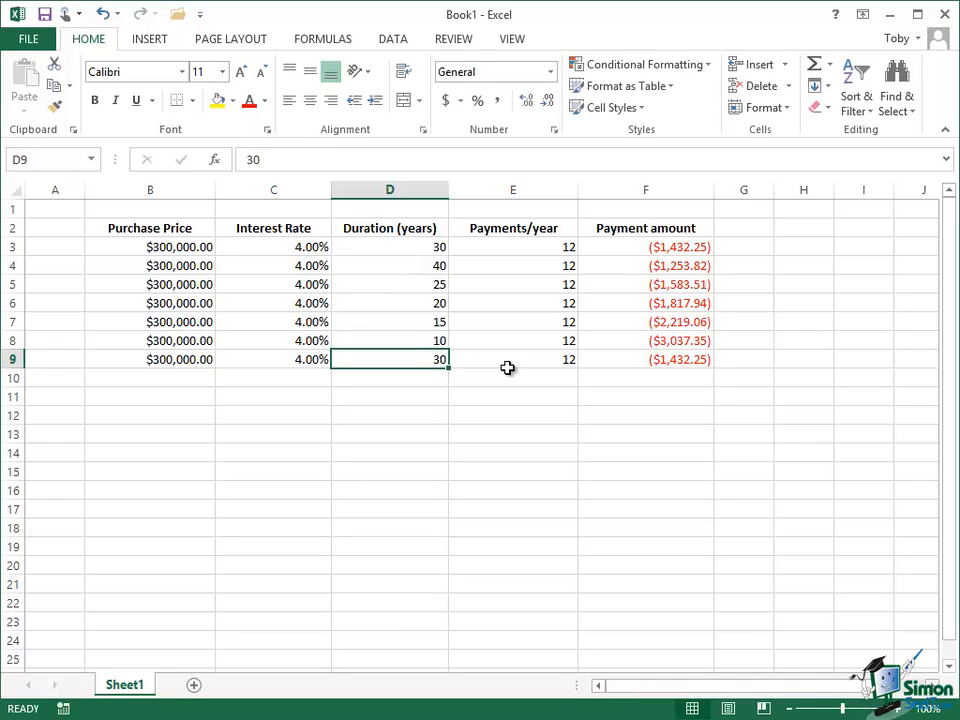
type("5")
left_click(508, 366)
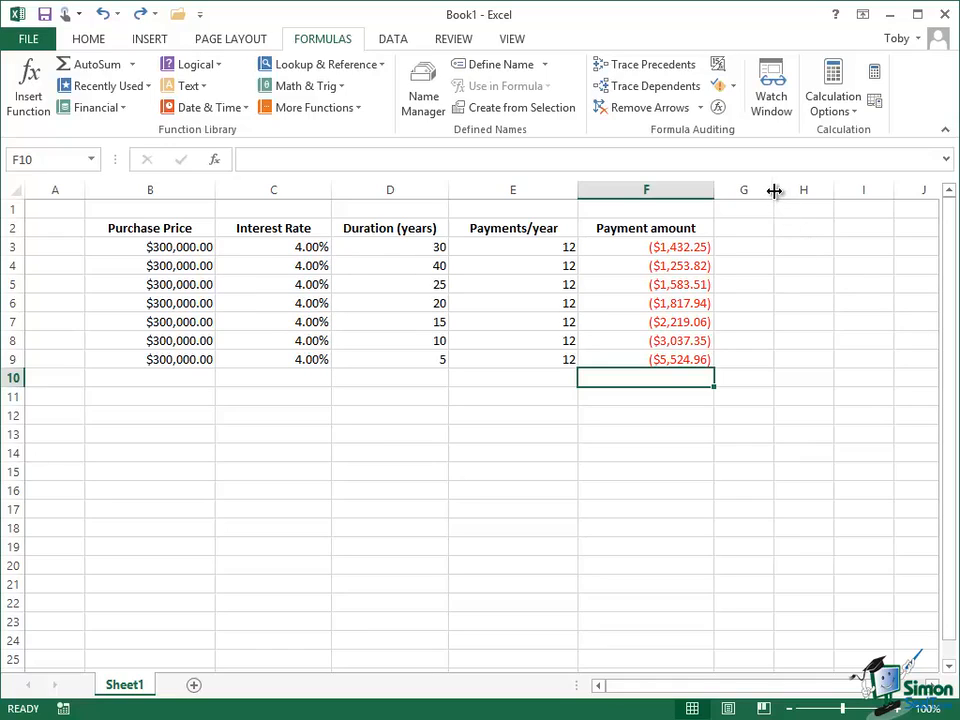
Widen column G to about double its width and enter the heading "Total interest" in G2.
left_click_drag(774, 190, 838, 191)
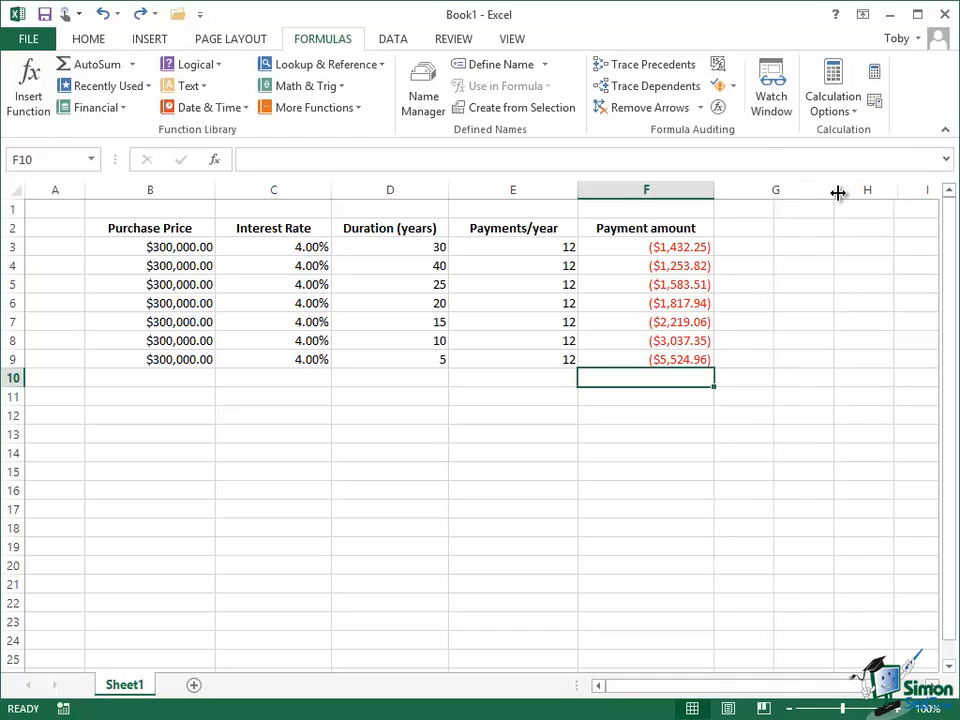
left_click(760, 231)
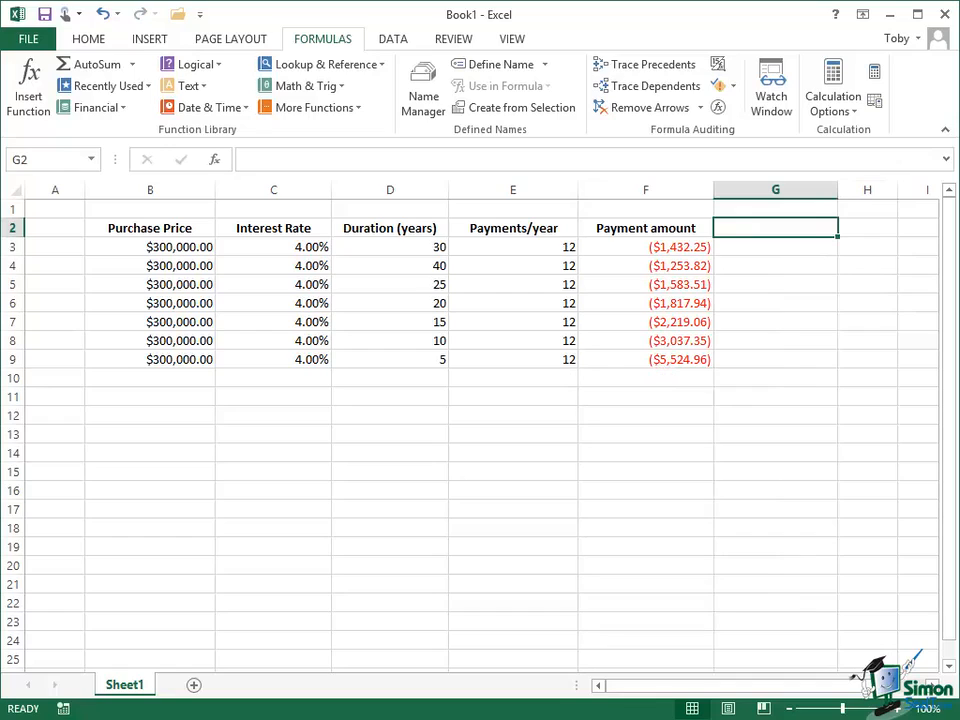
type("Tot")
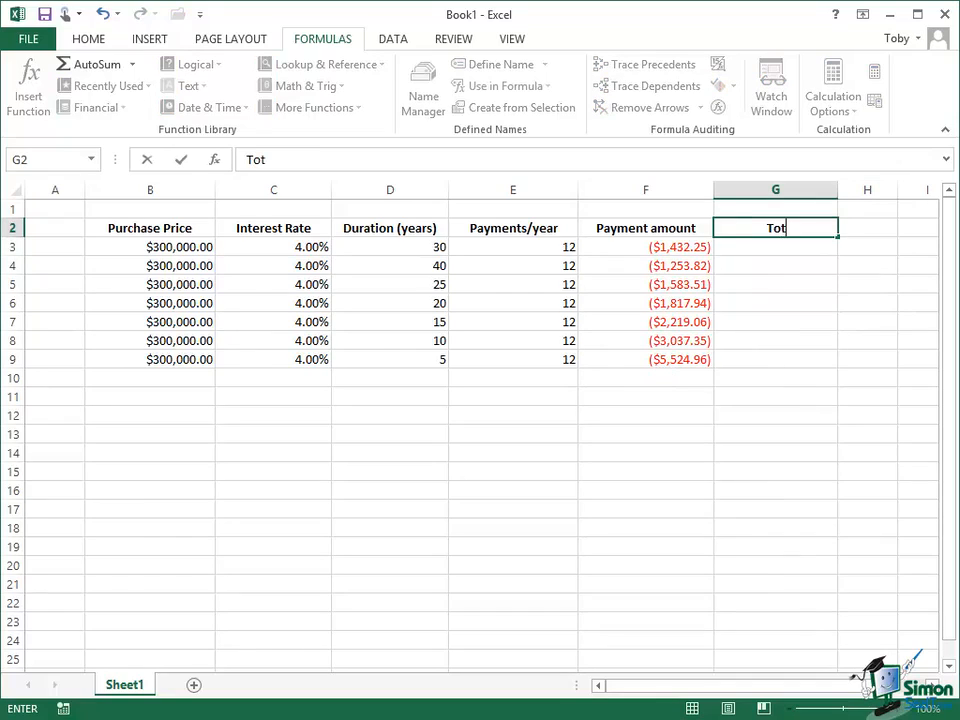
type("al interest")
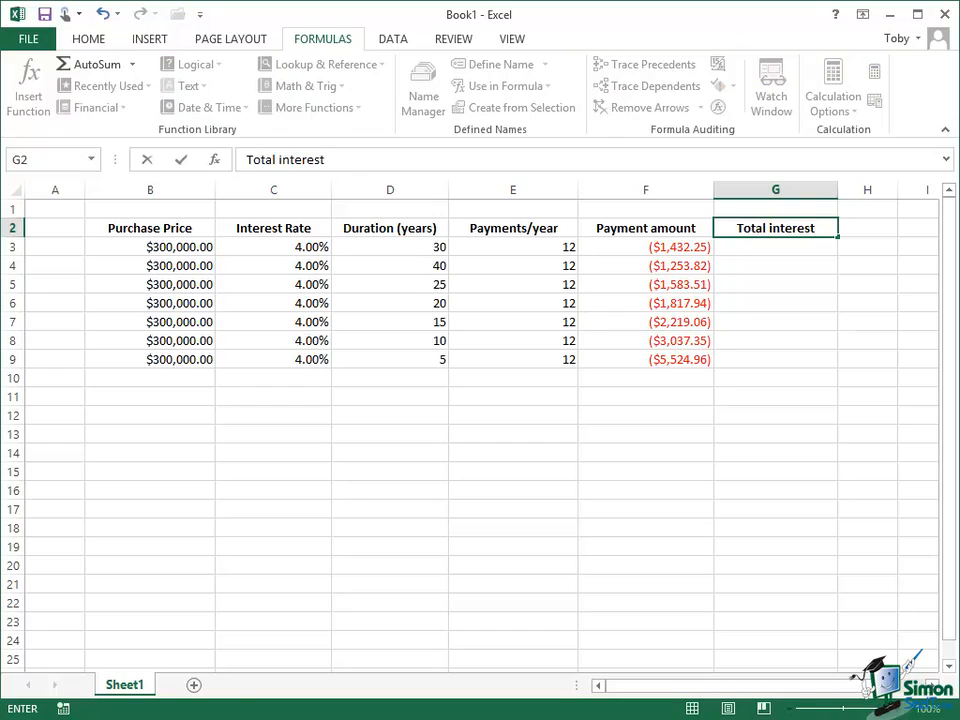
Insert the financial function CUMIPMT in G3 and look through its full list of arguments.
left_click(776, 251)
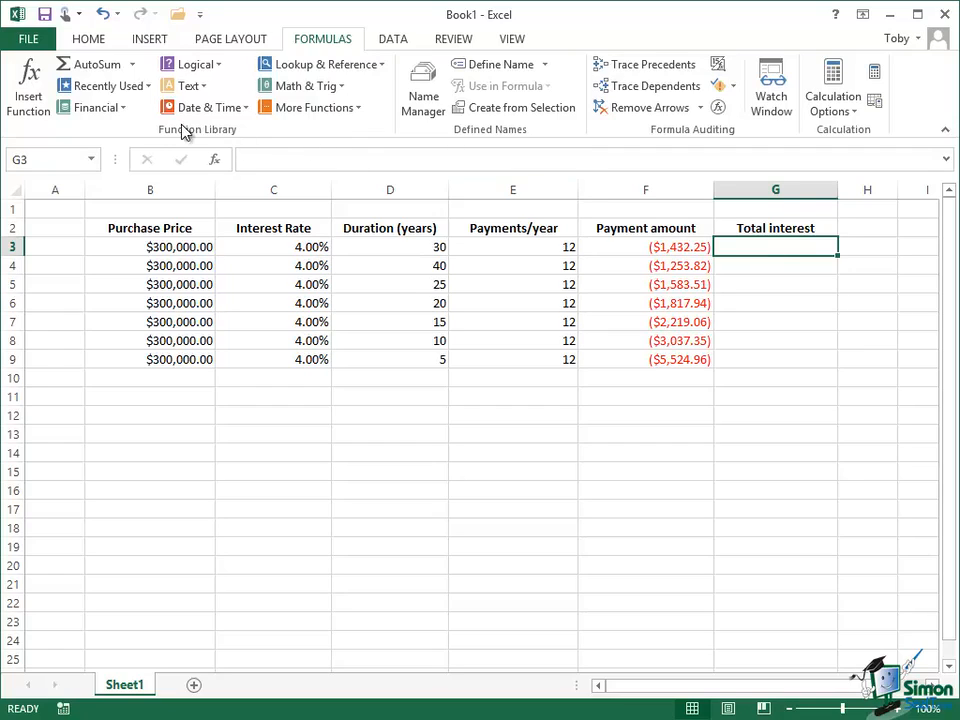
left_click(124, 108)
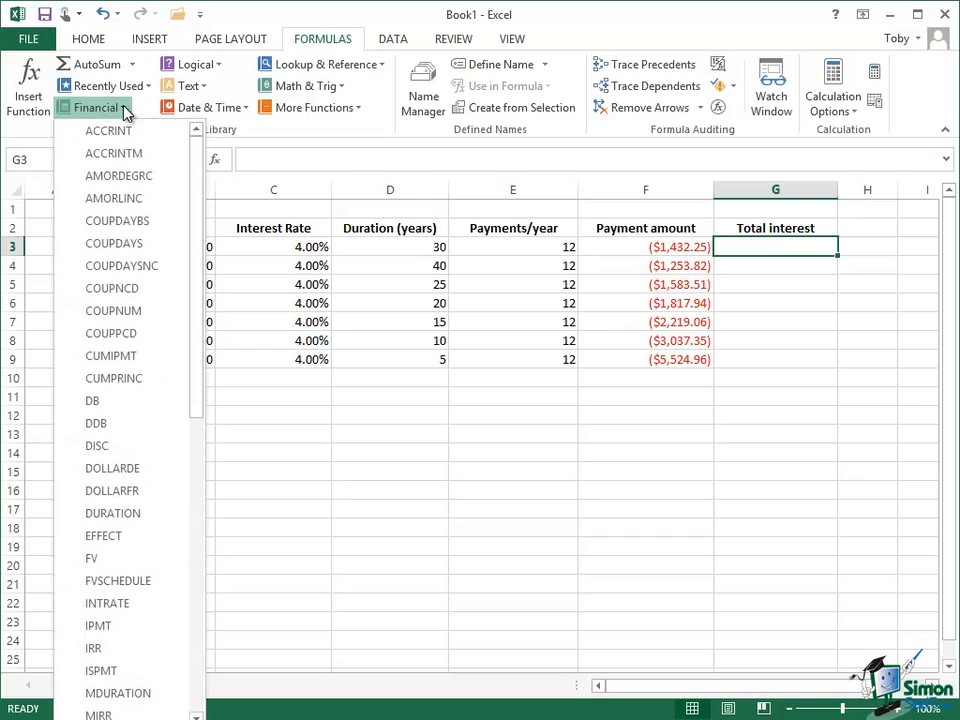
left_click(119, 357)
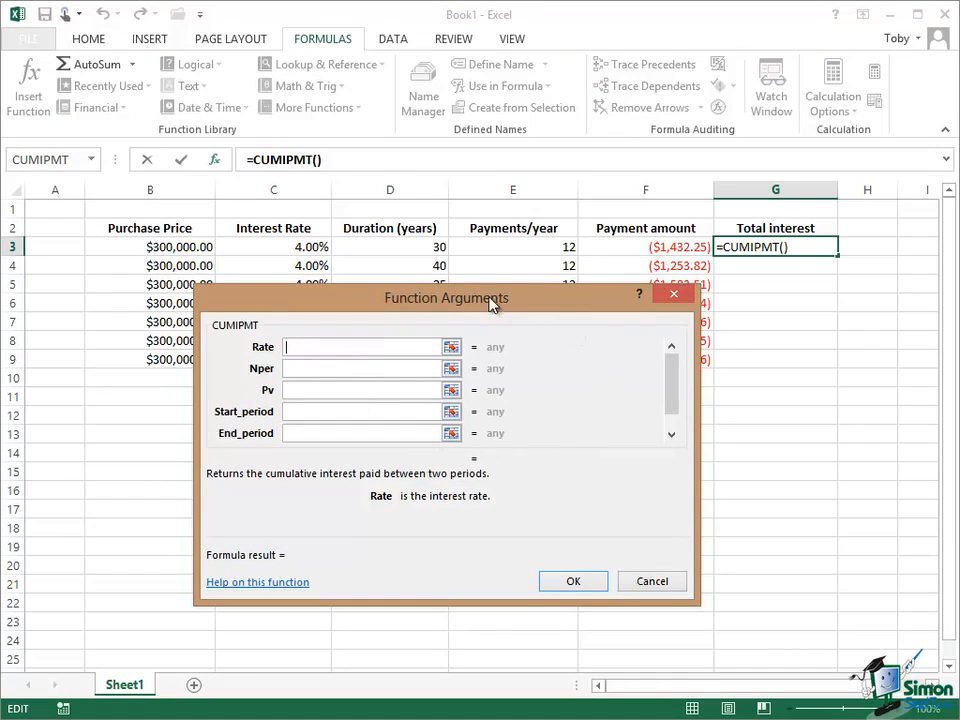
left_click(671, 437)
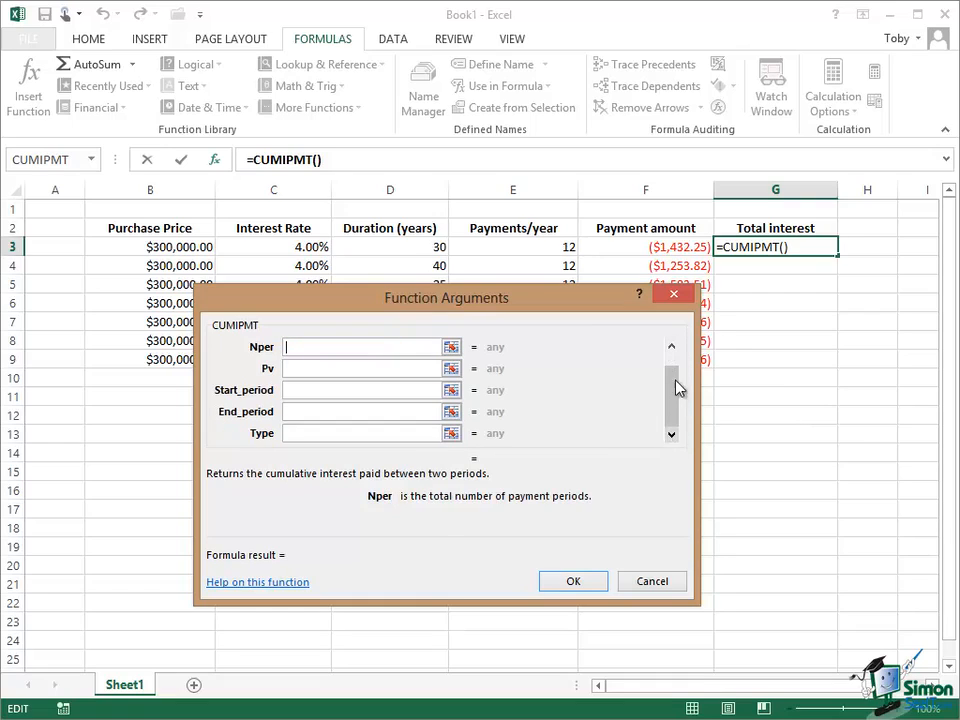
left_click(671, 346)
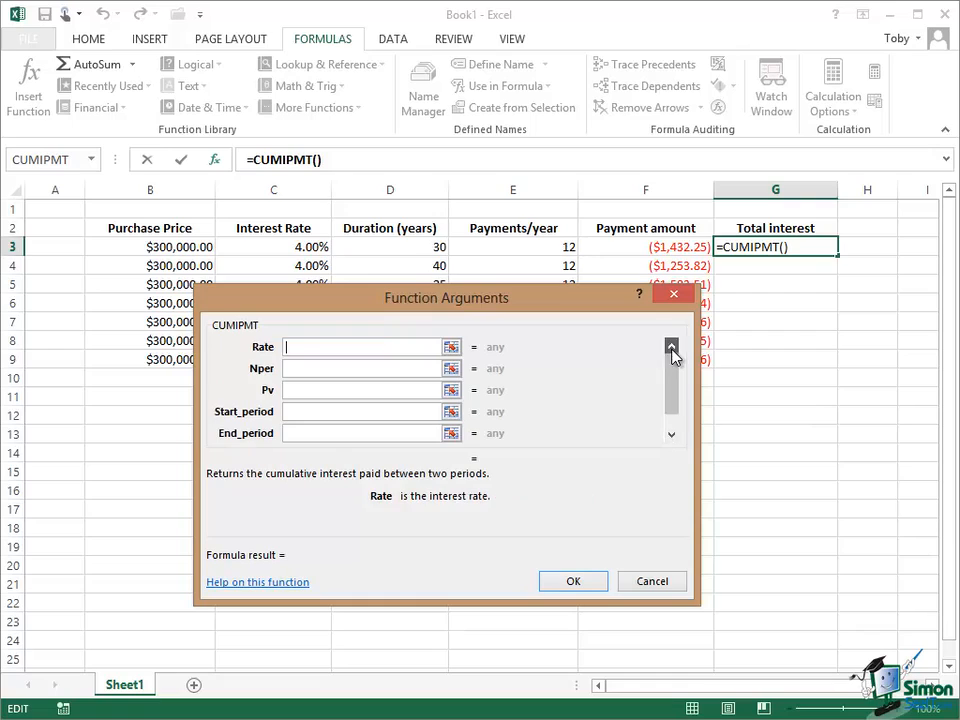
left_click(671, 440)
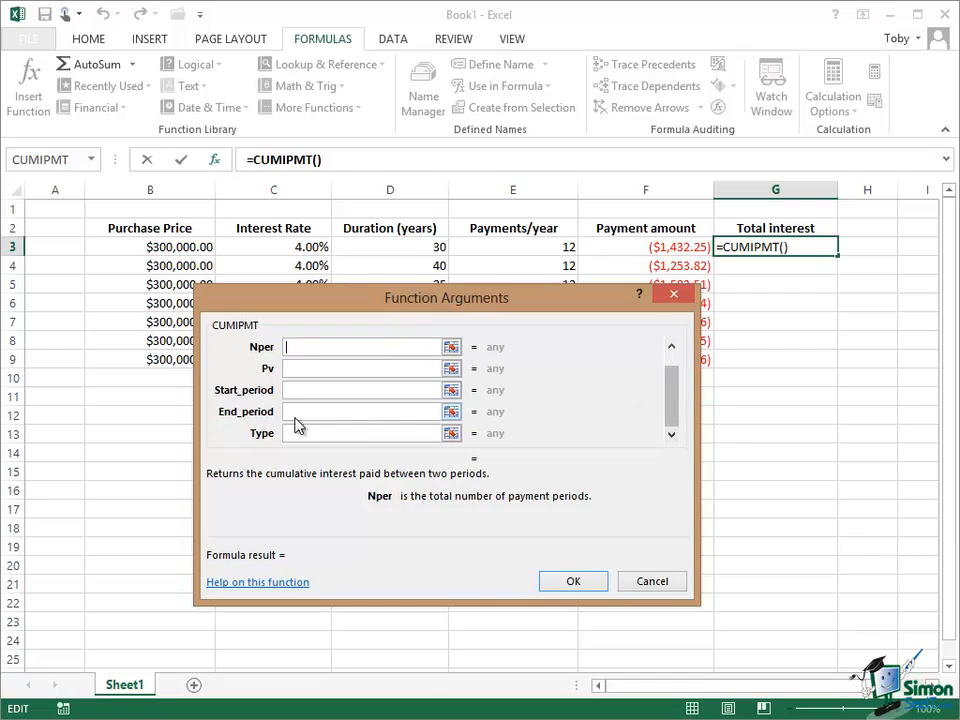
left_click(671, 348)
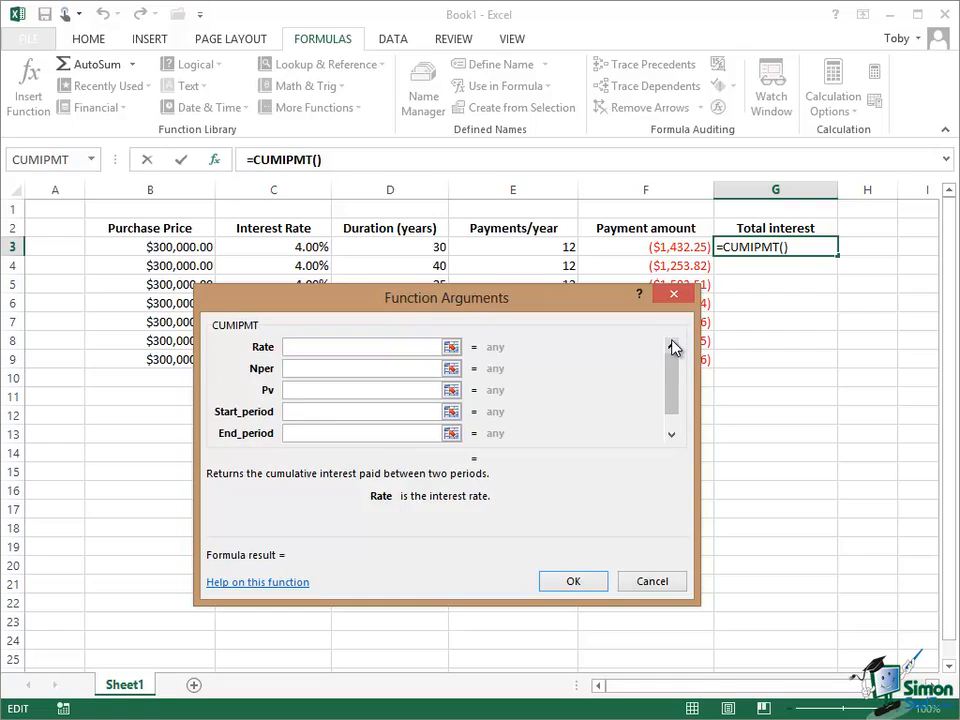
Set the CUMIPMT Rate argument to C3/E3, Nper to D3*E3 and Pv to B3.
left_click(289, 347)
type("C3")
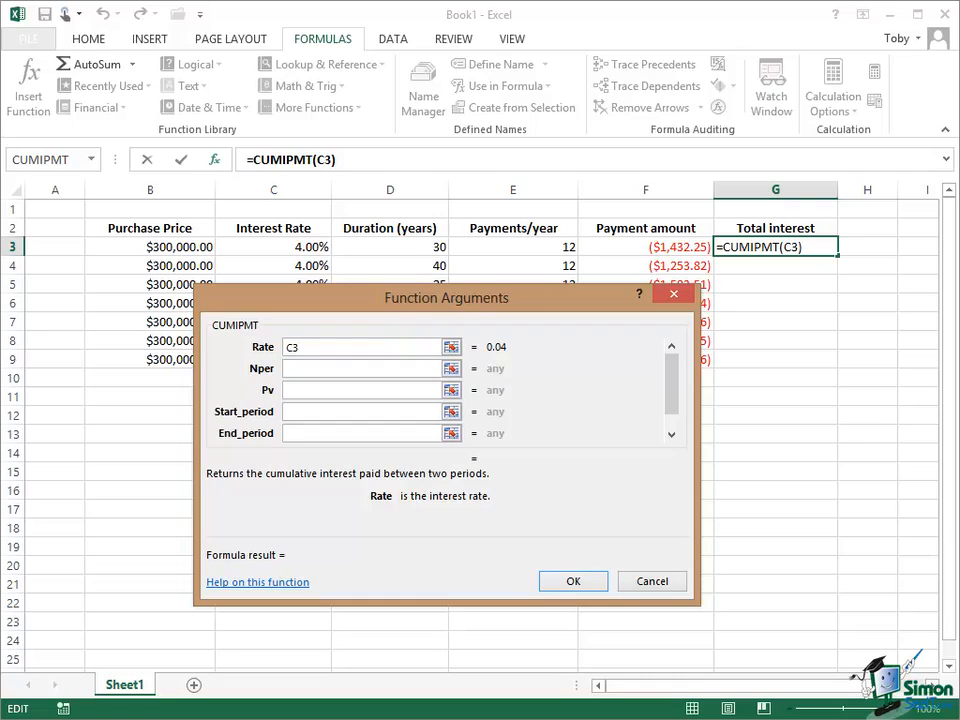
type("/E3")
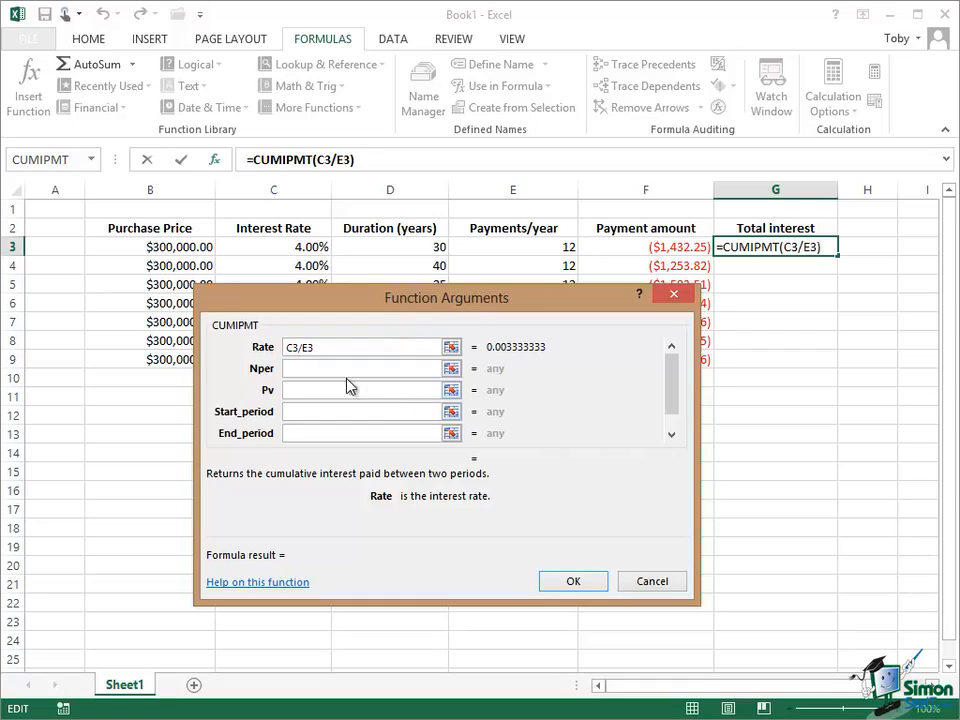
left_click(294, 369)
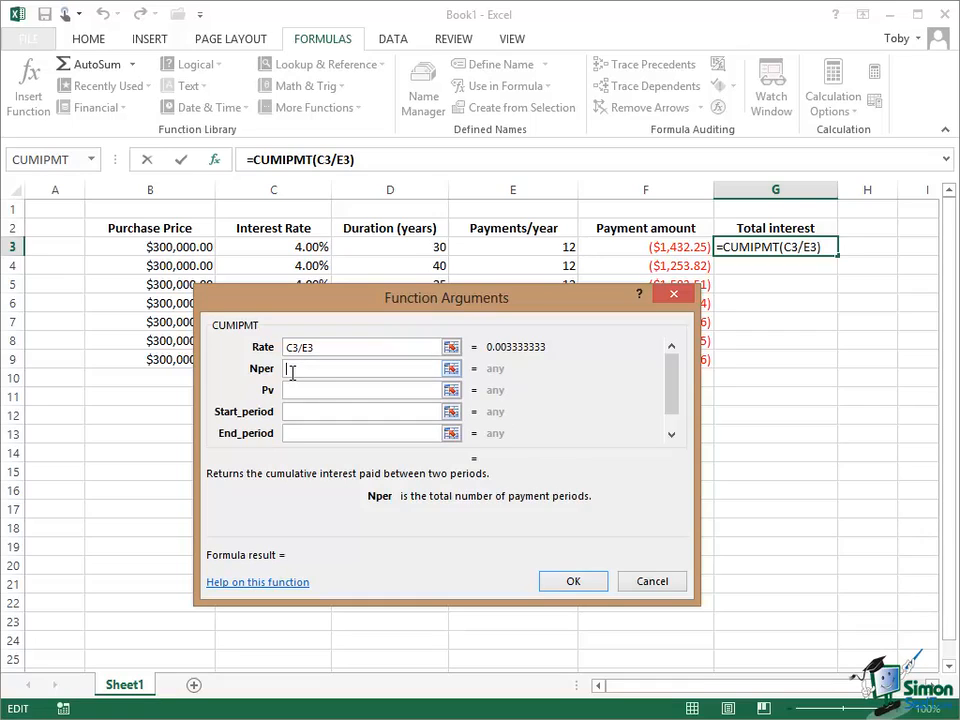
type("D3*E3")
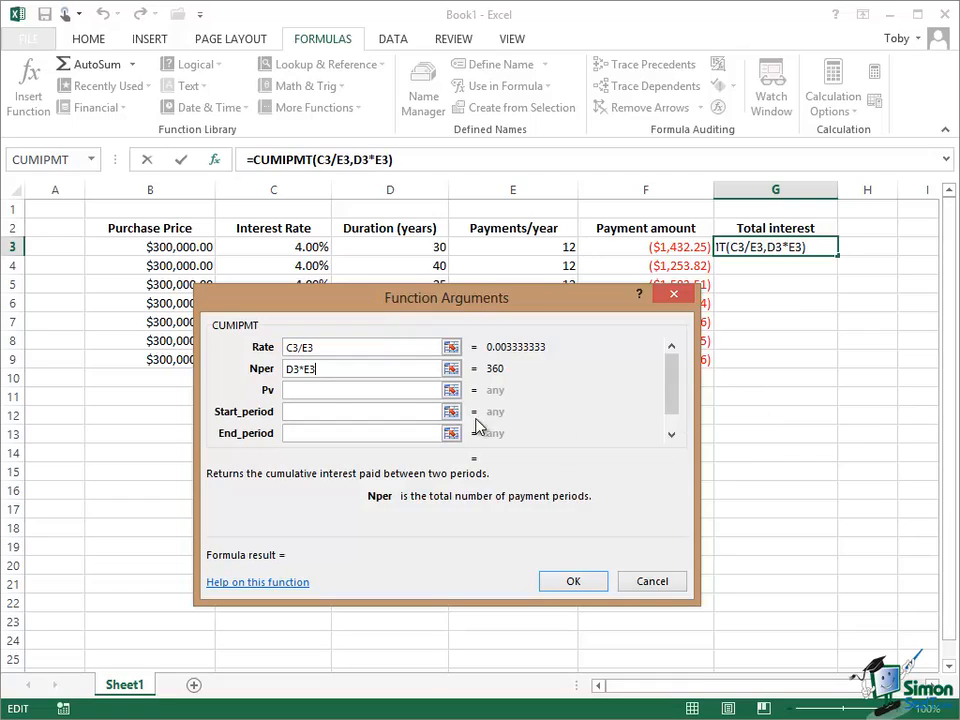
left_click(298, 391)
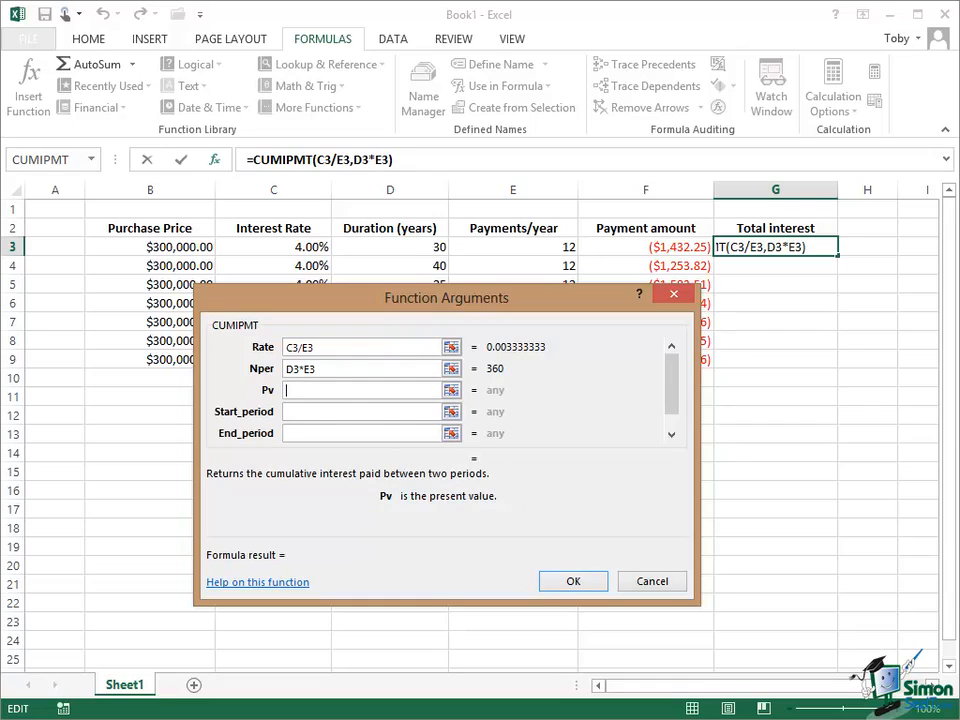
type("B3")
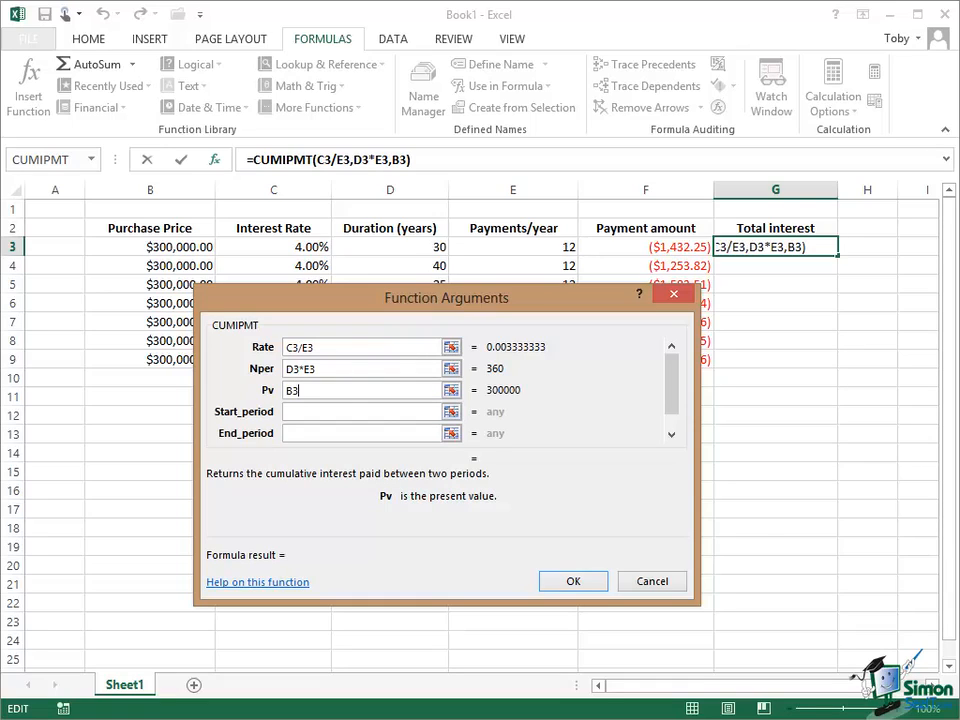
Set the CUMIPMT Start_period argument to 1 and End_period to D3*E3.
left_click(306, 412)
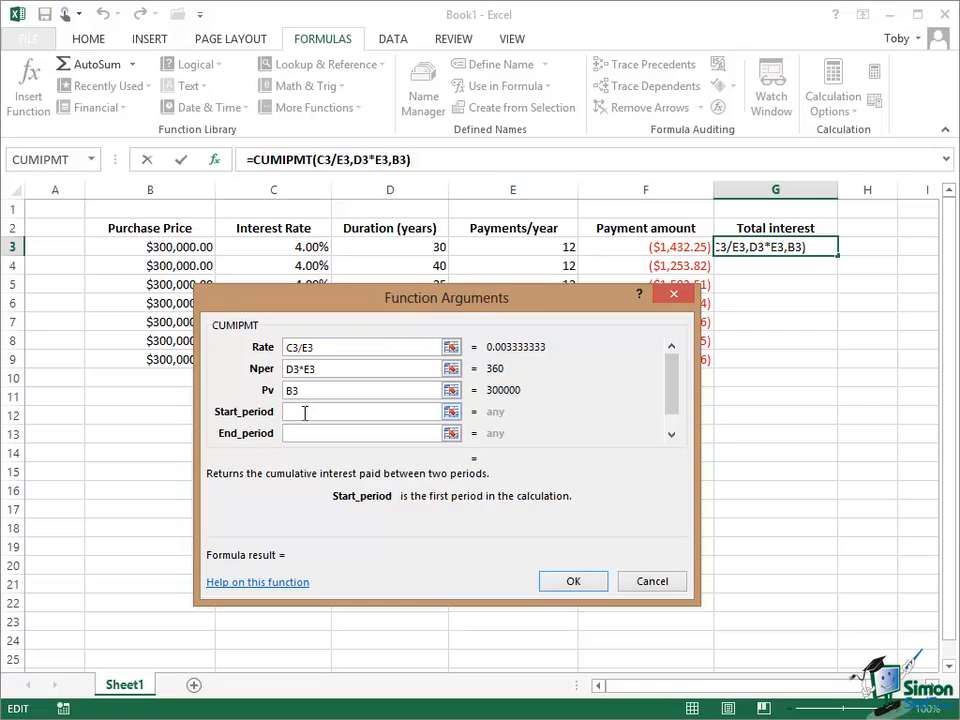
type("1")
left_click(291, 434)
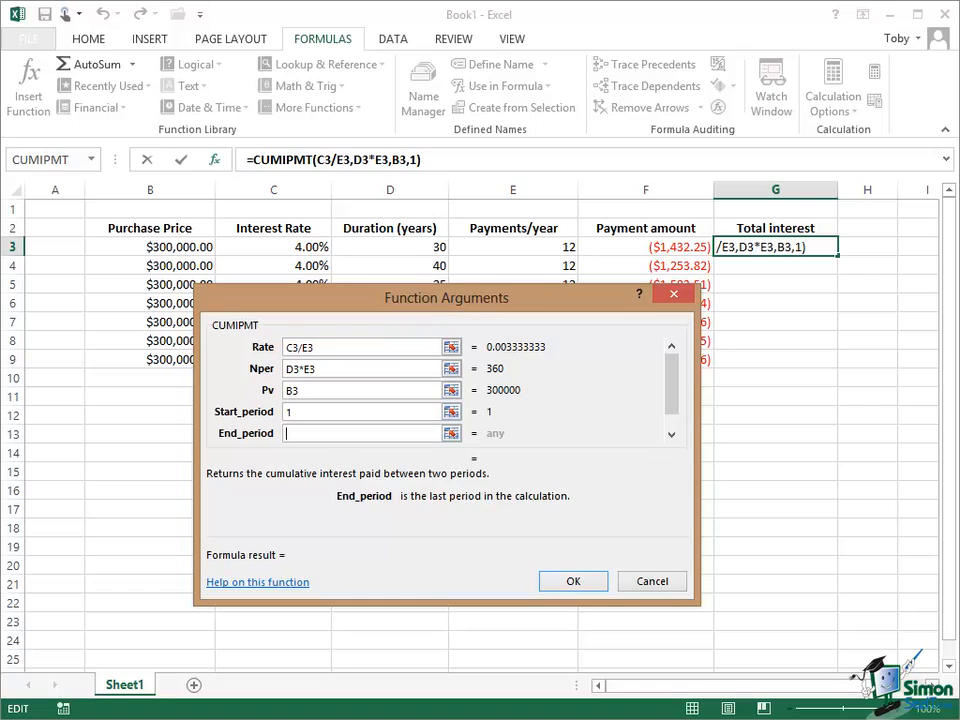
type("D")
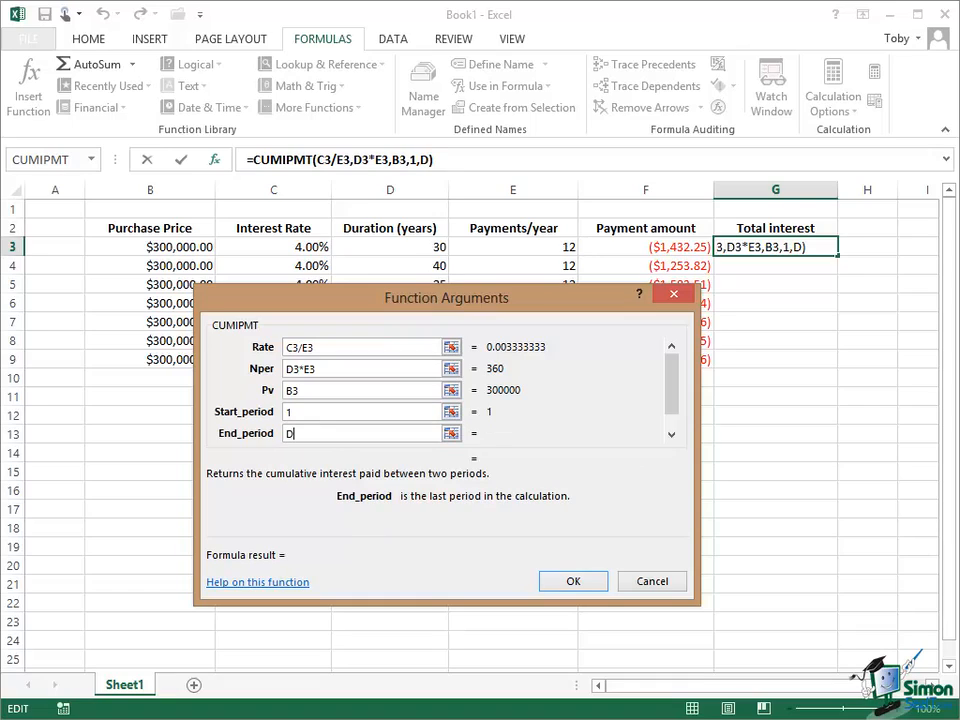
type("3*E3")
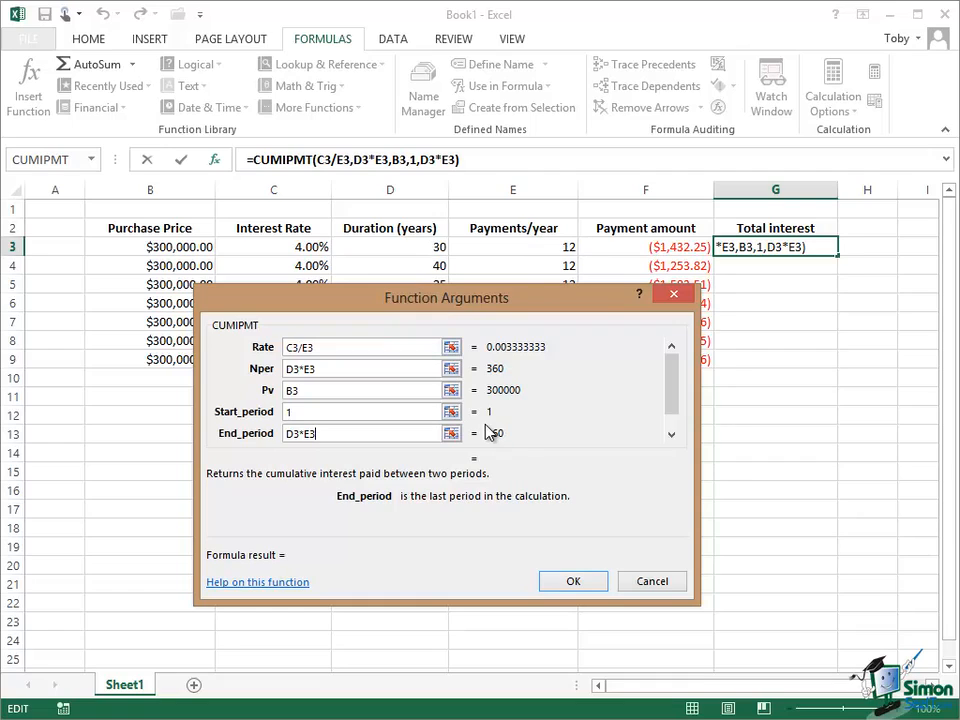
Set the CUMIPMT Type argument to 0 and confirm the total interest formula for G3.
left_click(673, 437)
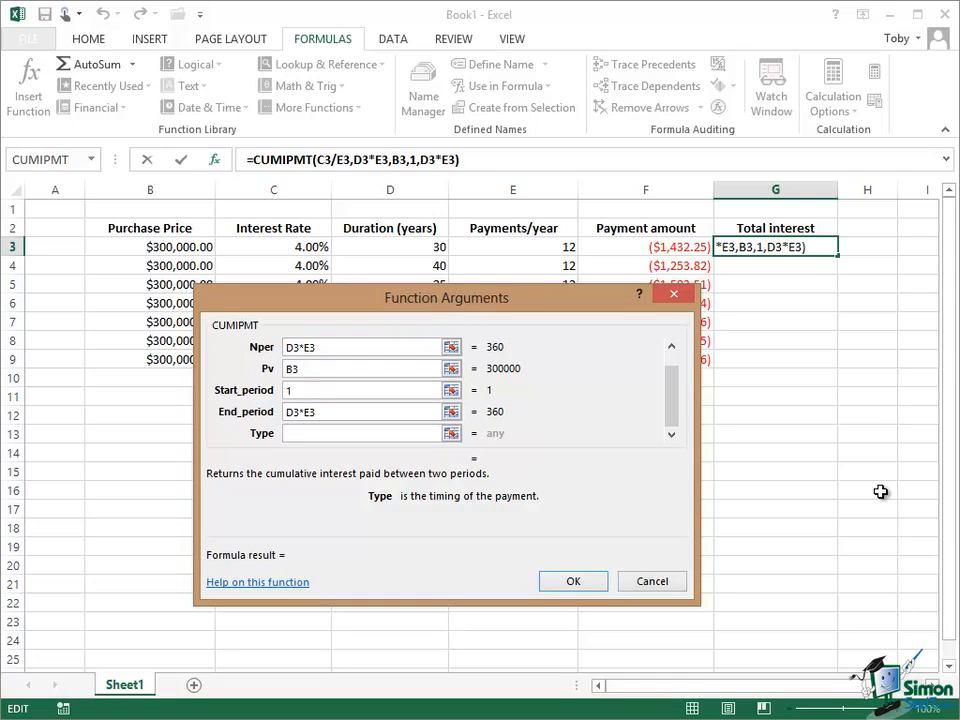
type("0")
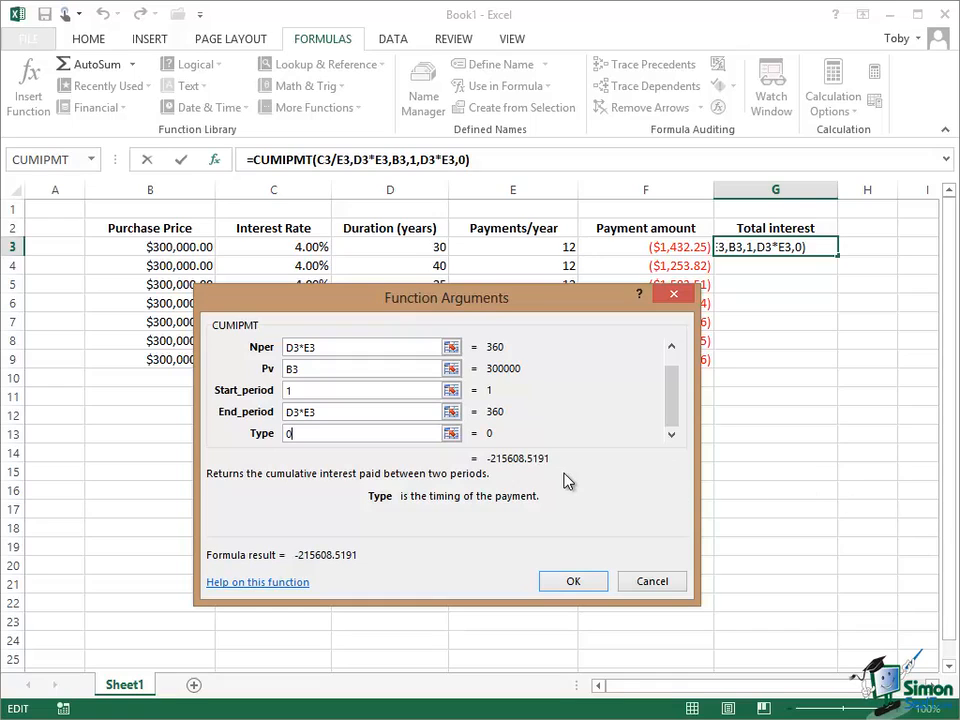
left_click(573, 583)
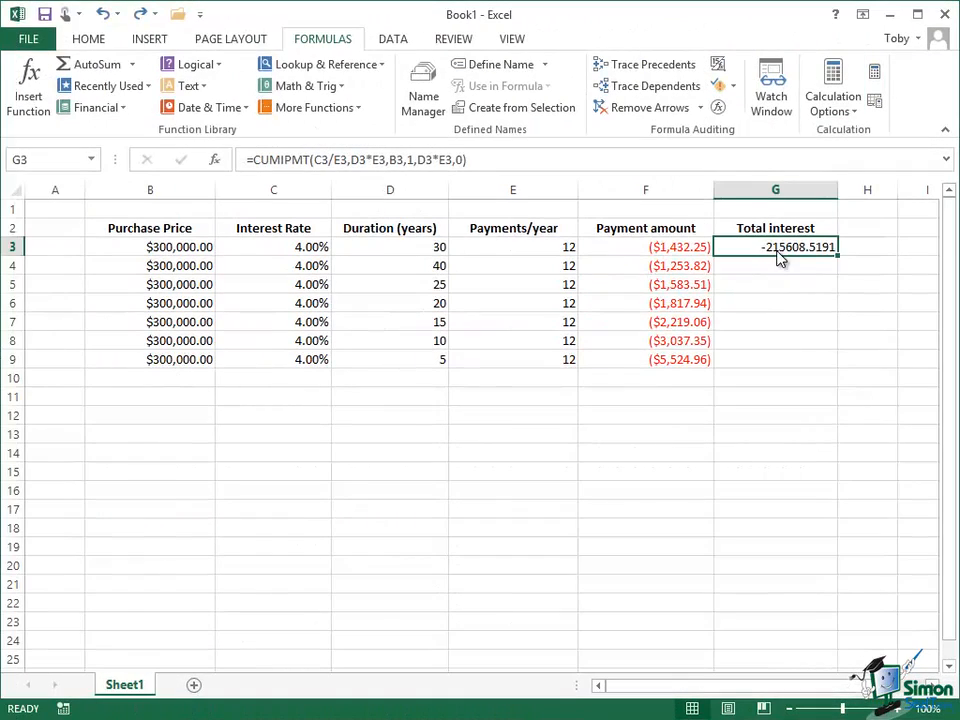
Format G3 as Currency with the $ symbol, 2 decimal places and negative numbers in red without a minus sign or parentheses.
right_click(780, 257)
left_click(815, 548)
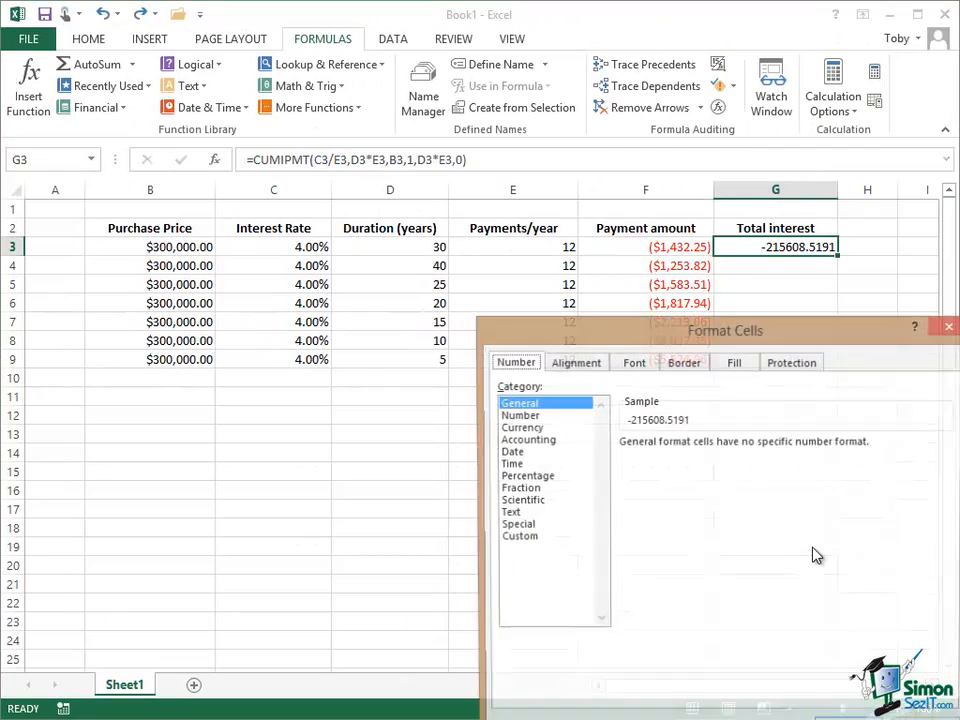
left_click_drag(815, 335, 521, 154)
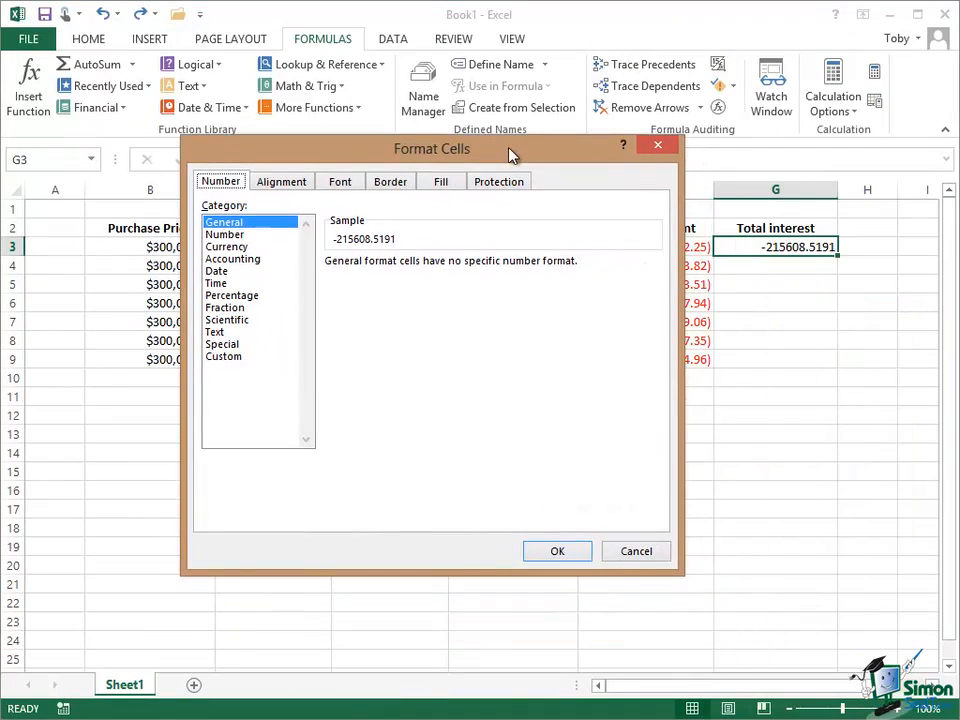
left_click(227, 247)
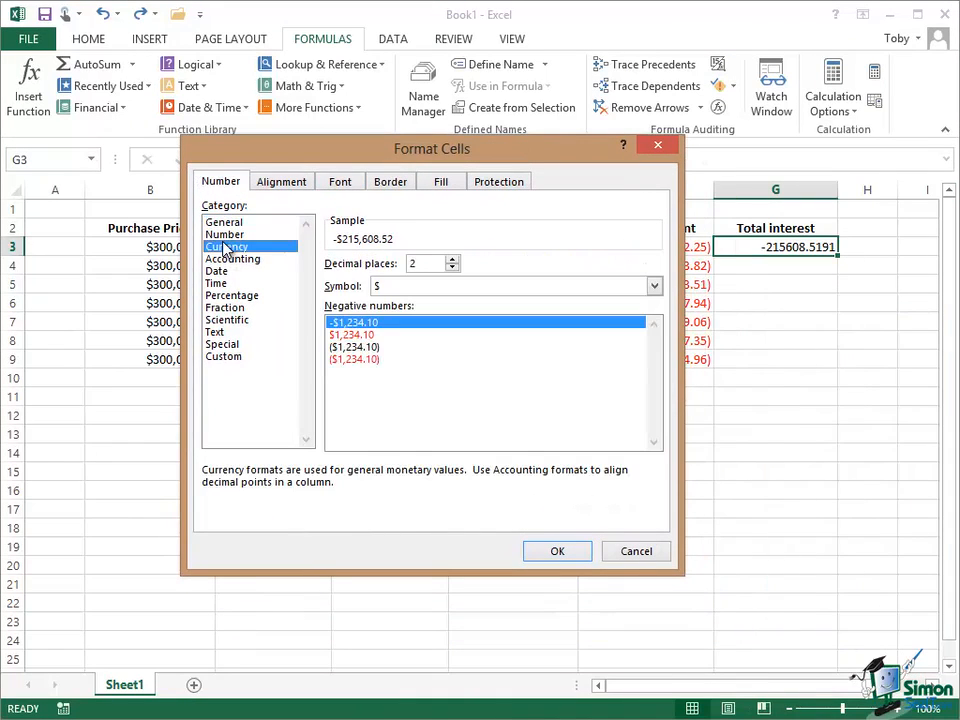
left_click(354, 335)
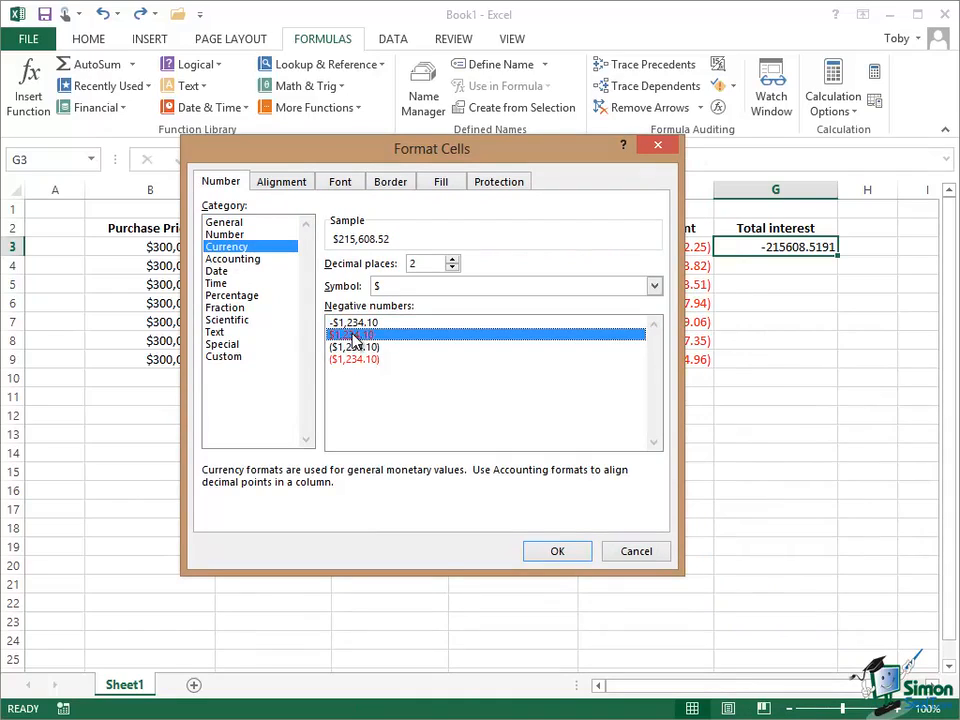
left_click(557, 553)
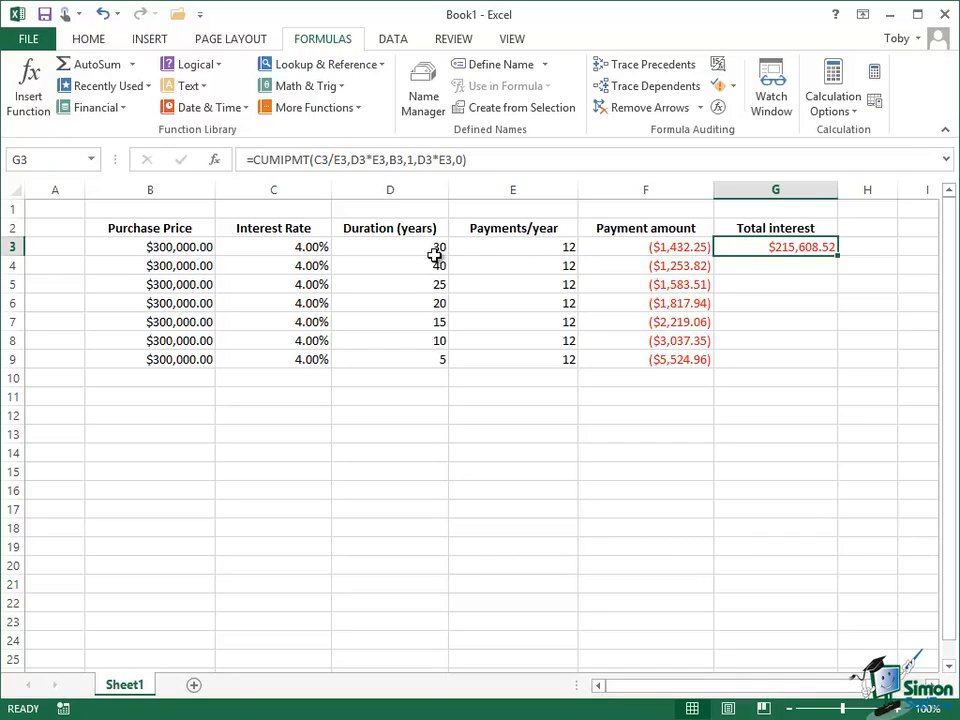
Fill the total interest formula and its format from G3 down through G9, and select G9 to check its copied formula.
left_click_drag(762, 247, 760, 360)
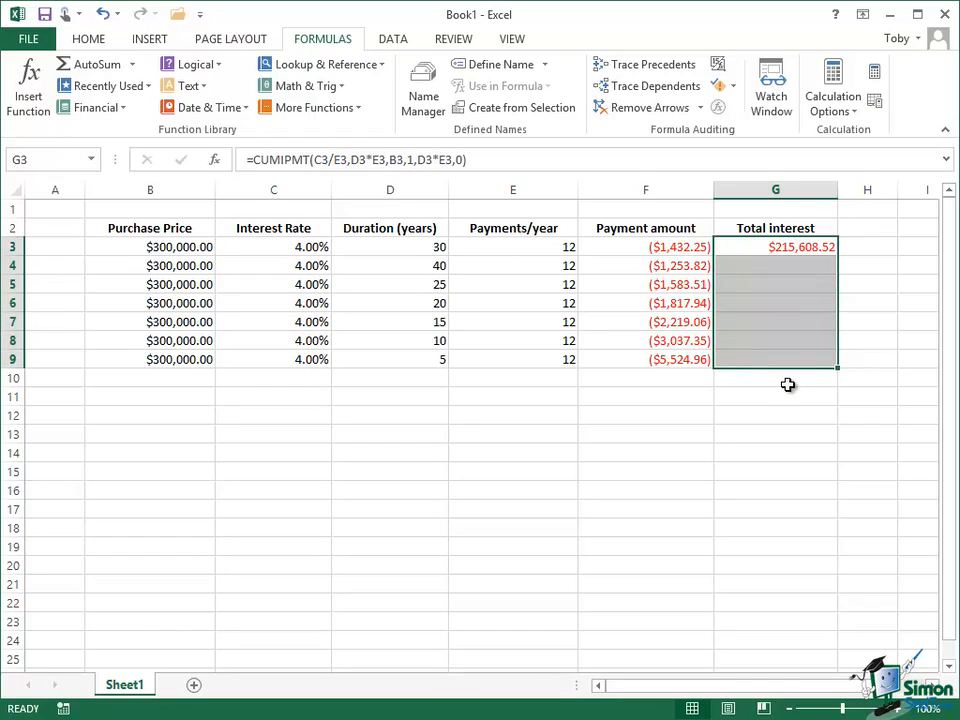
key("ctrl+d")
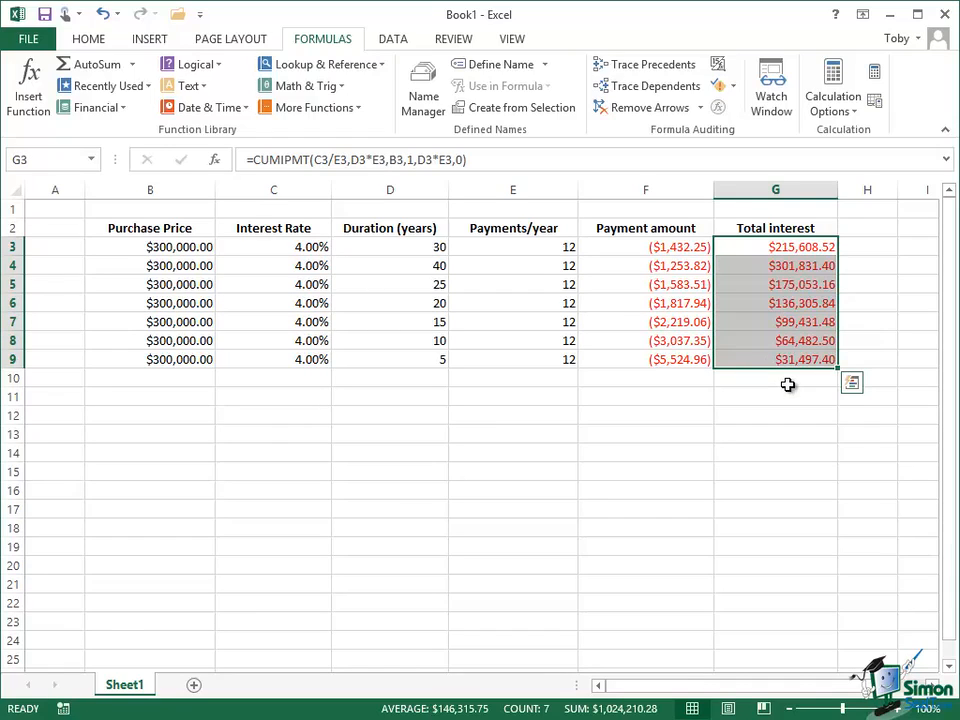
left_click(876, 356)
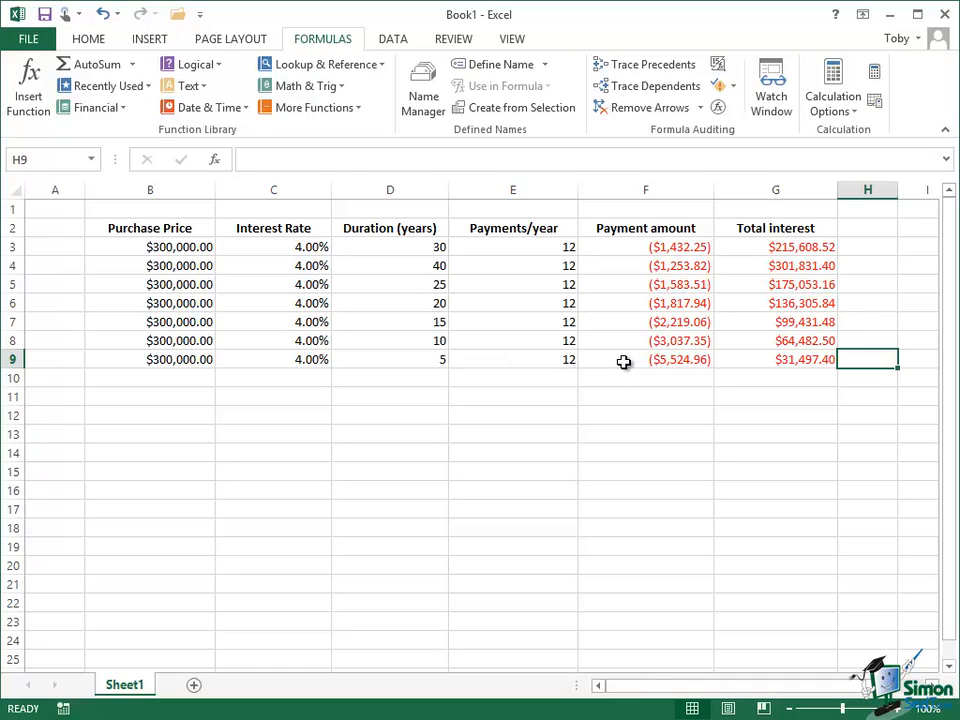
left_click(800, 359)
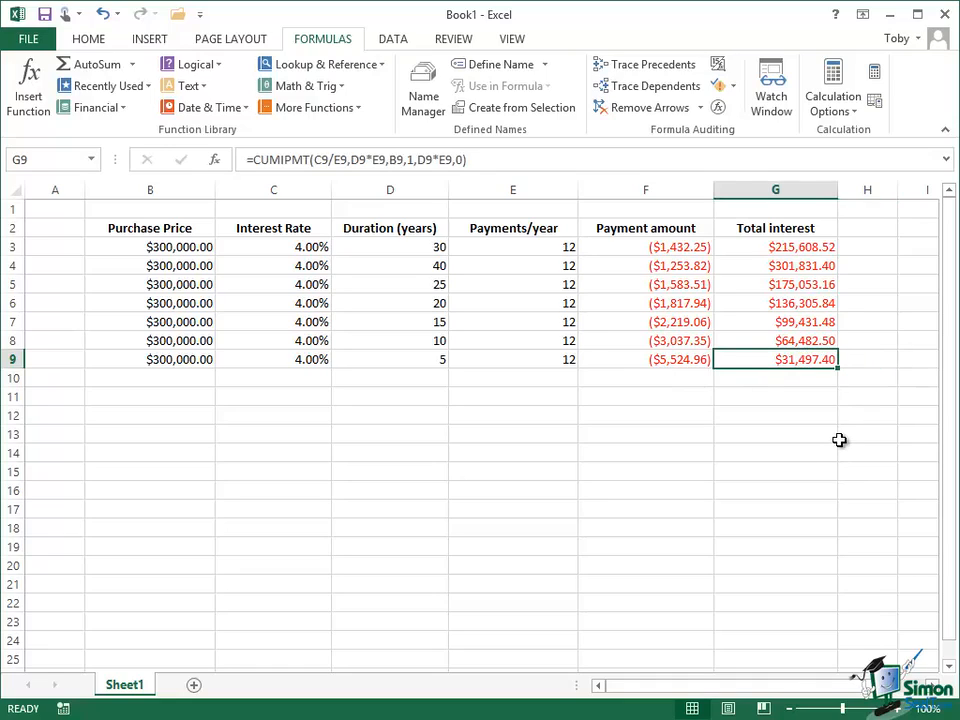